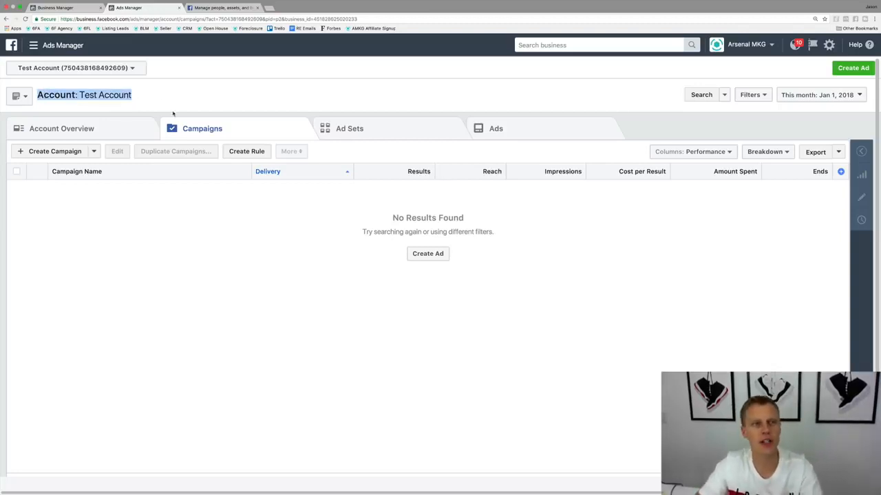
Open the Facebook Pixels page for the test ad account
left_click(46, 46)
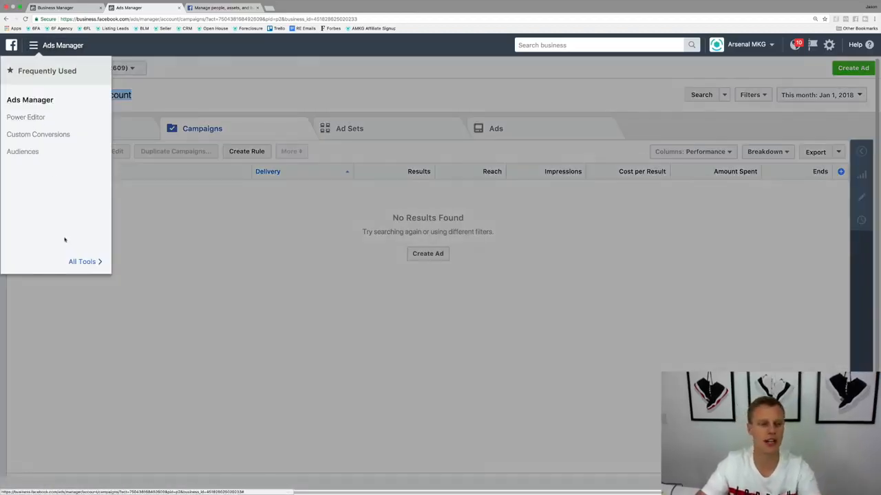
left_click(81, 261)
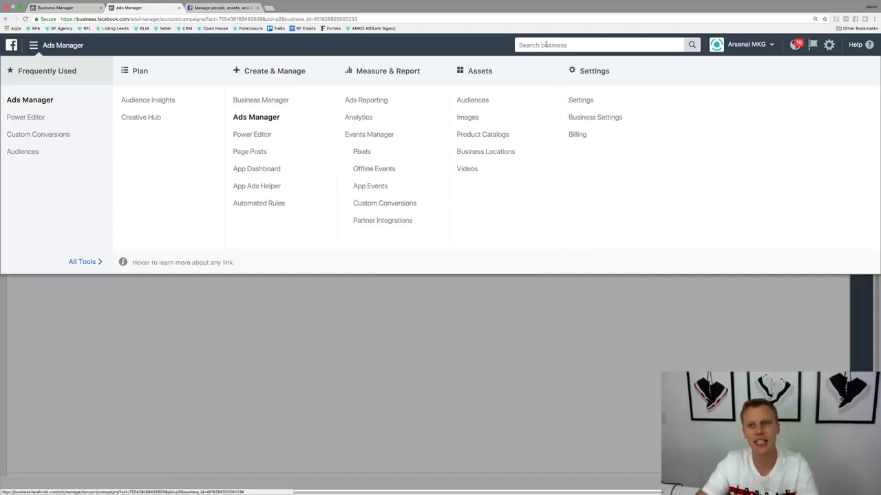
left_click(512, 315)
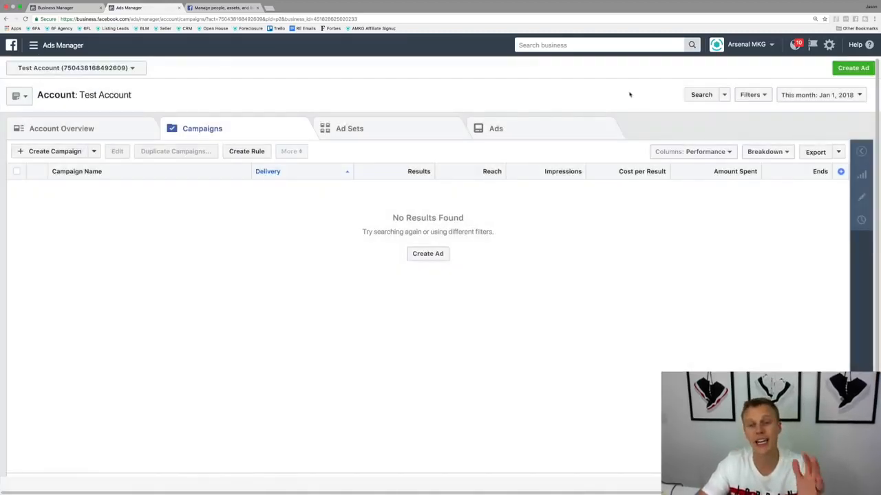
left_click(535, 45)
type("pixel")
key("Return")
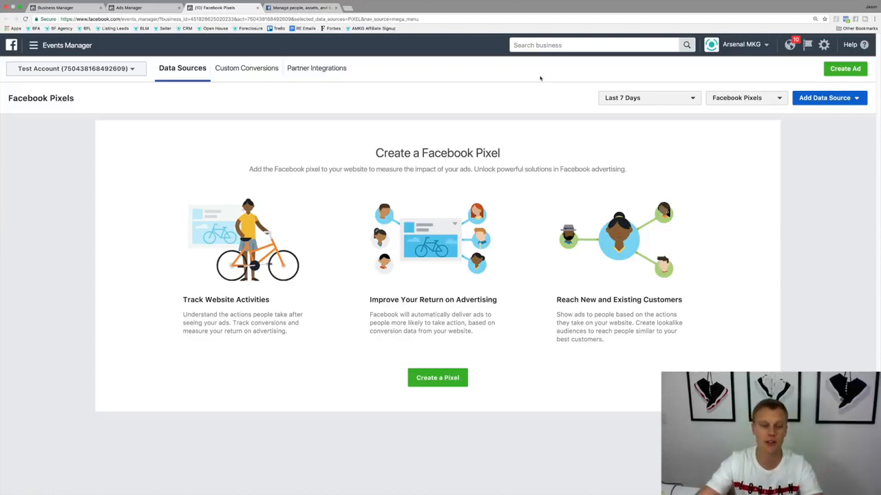
left_click(437, 383)
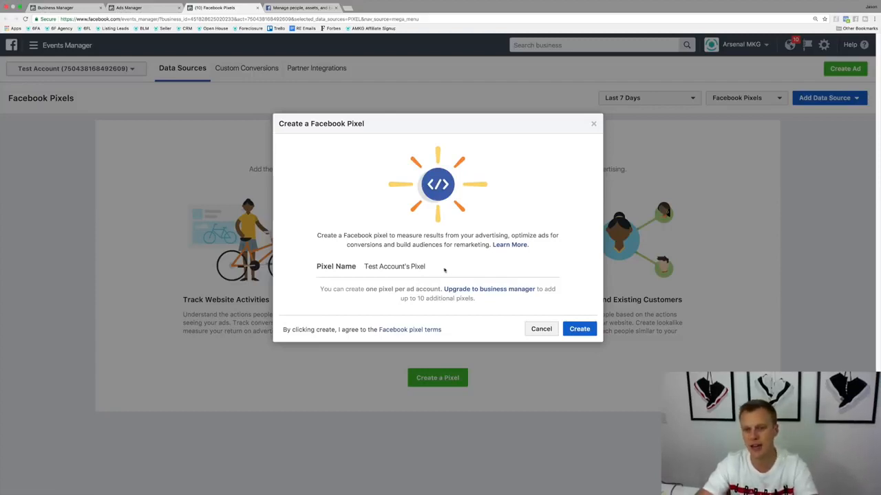
left_click(580, 330)
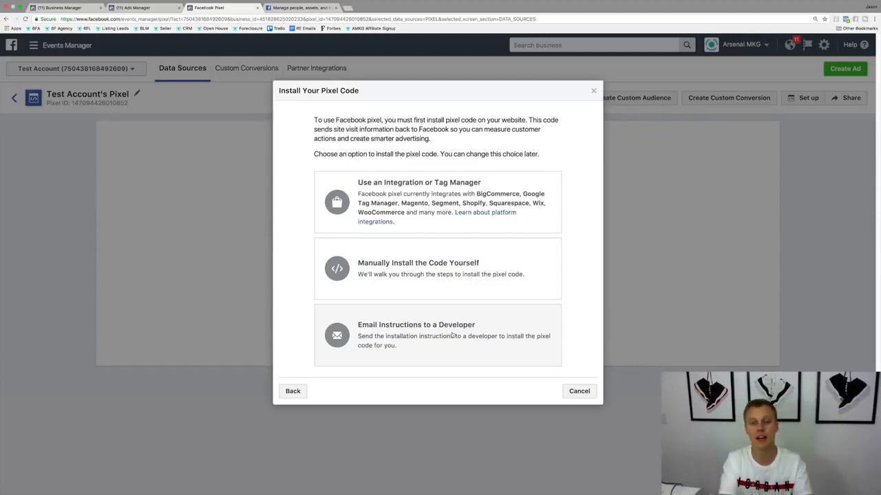
left_click(421, 270)
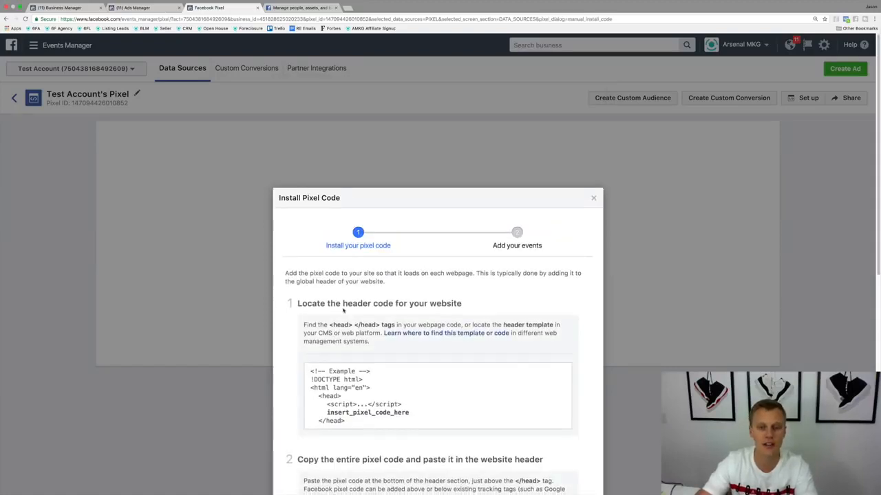
Go through the header installation instructions and copy the entire Facebook pixel code
scroll(282, 336, "down", 5)
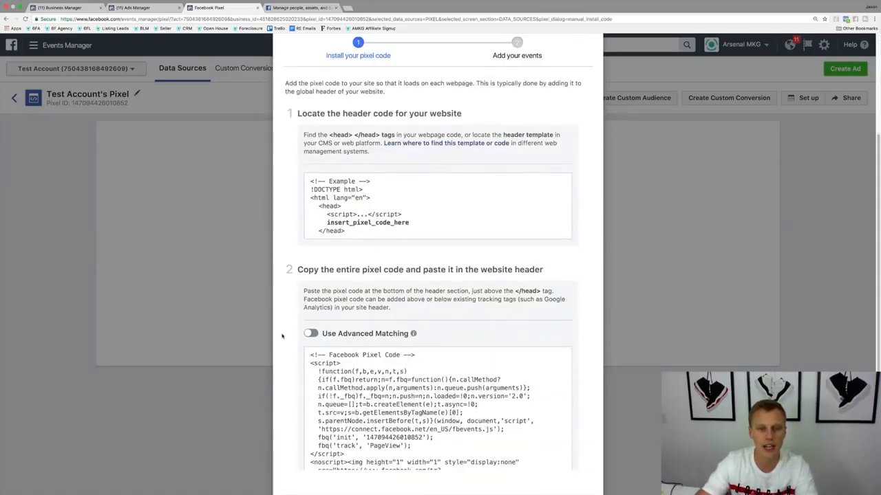
left_click_drag(312, 114, 503, 112)
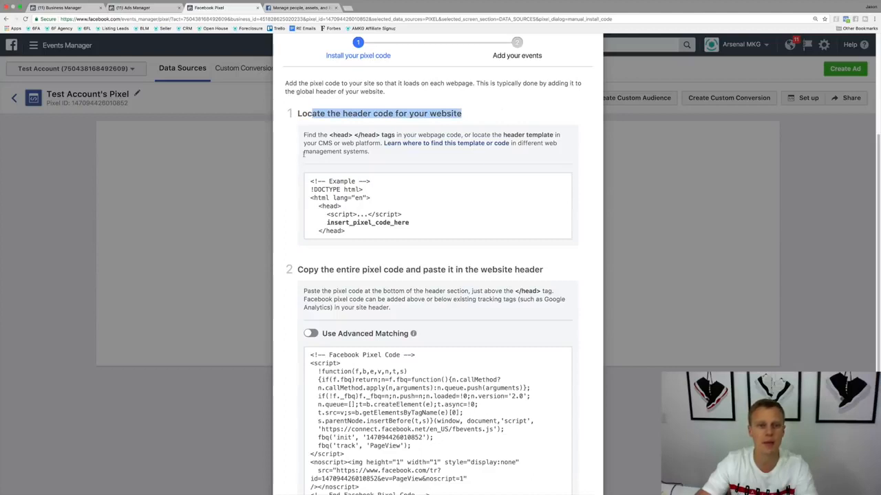
scroll(280, 235, "down", 3)
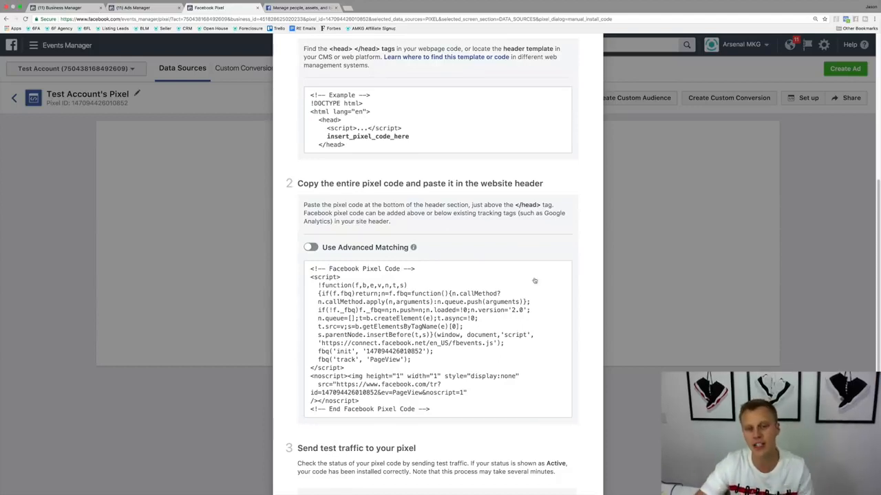
mouse_move(437, 335)
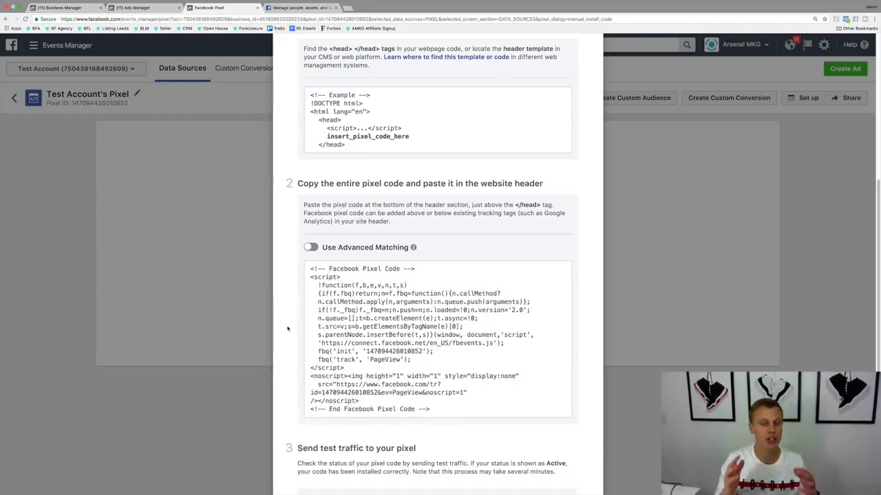
left_click(436, 334)
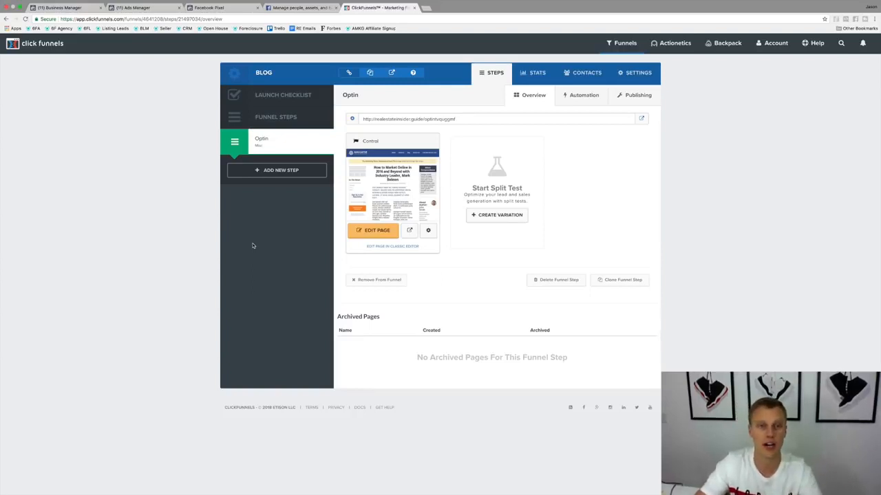
Edit the Blog funnel's Optin page in ClickFunnels and open its header tracking code
left_click(372, 231)
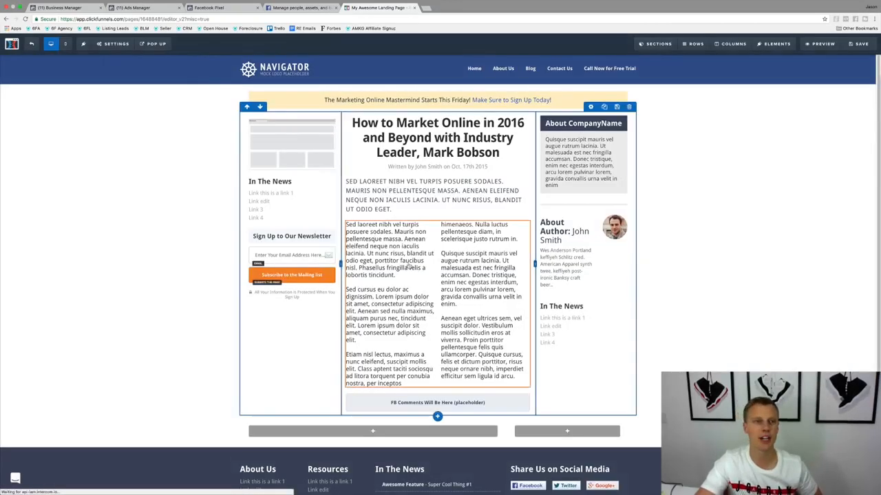
left_click(98, 45)
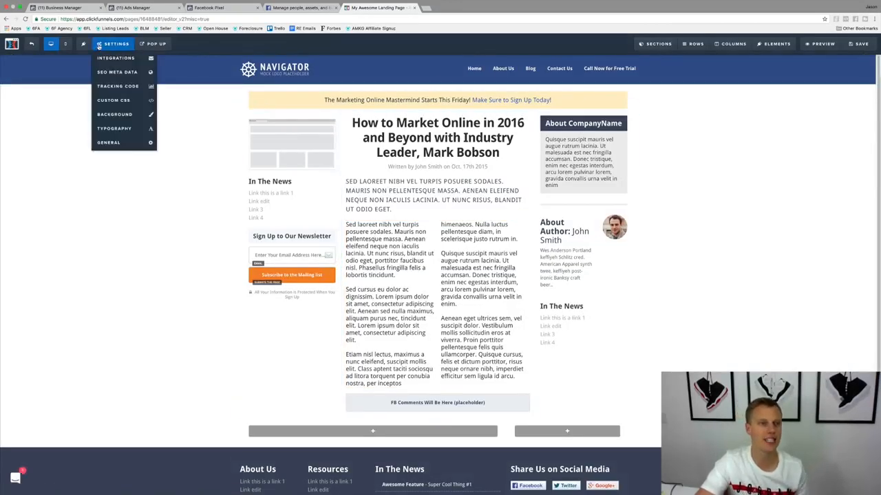
left_click(117, 87)
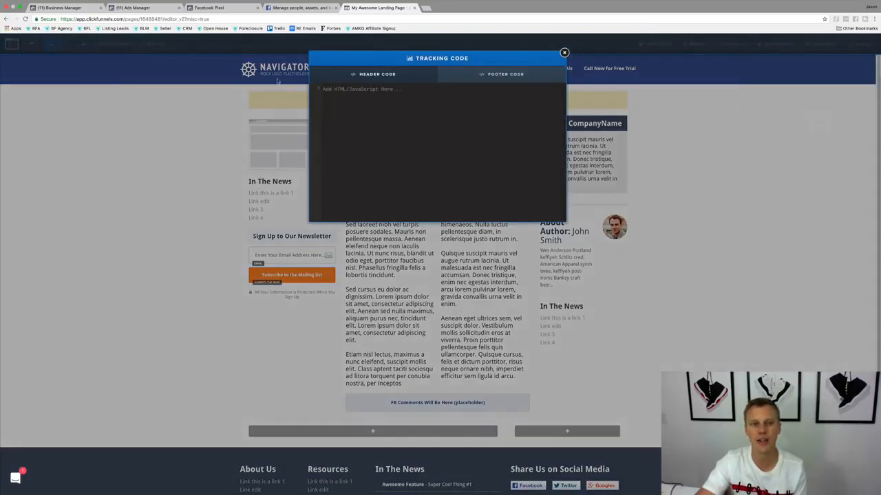
Paste the copied Facebook pixel code into the Optin page's header tracking code and save the page
left_click(225, 8)
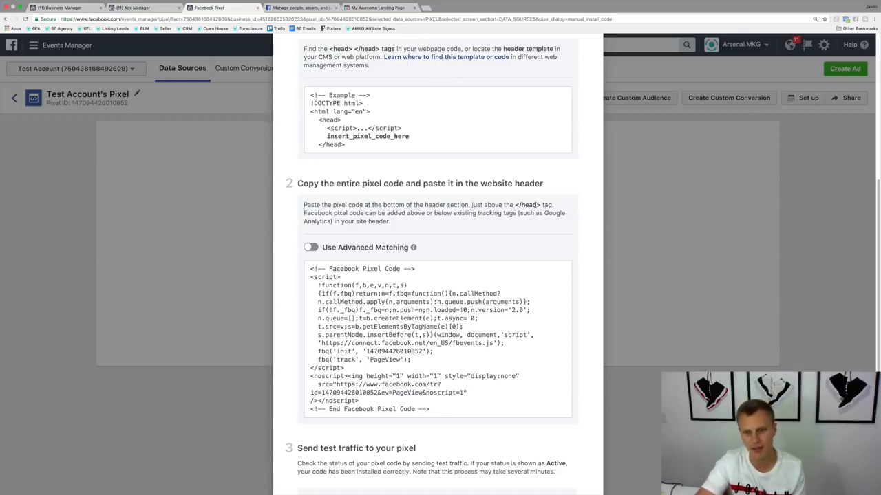
left_click(395, 9)
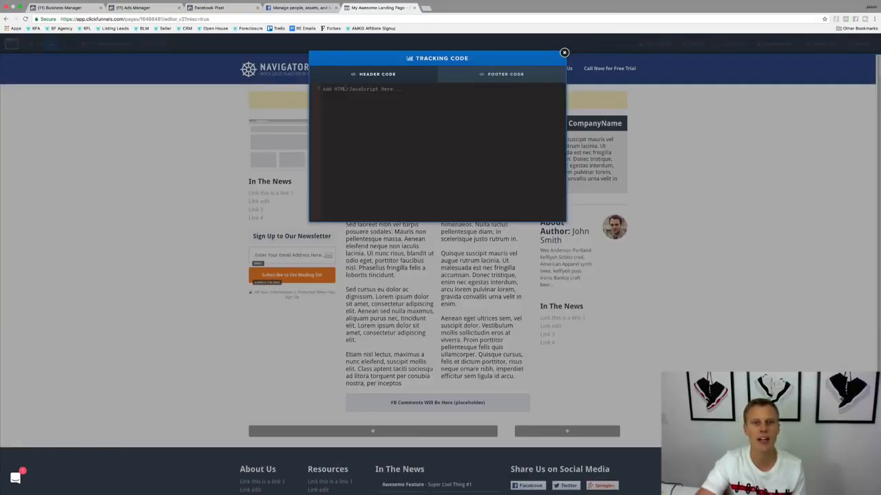
left_click(343, 92)
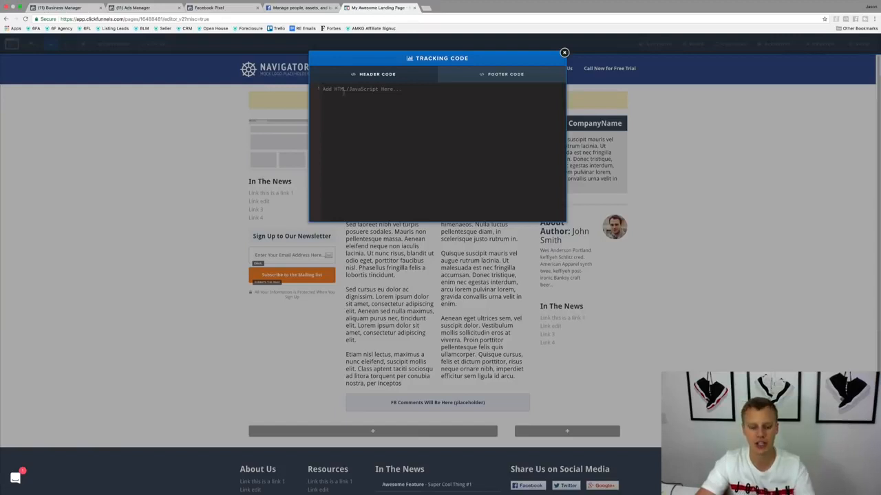
key("super+v")
scroll(416, 169, "up", 2)
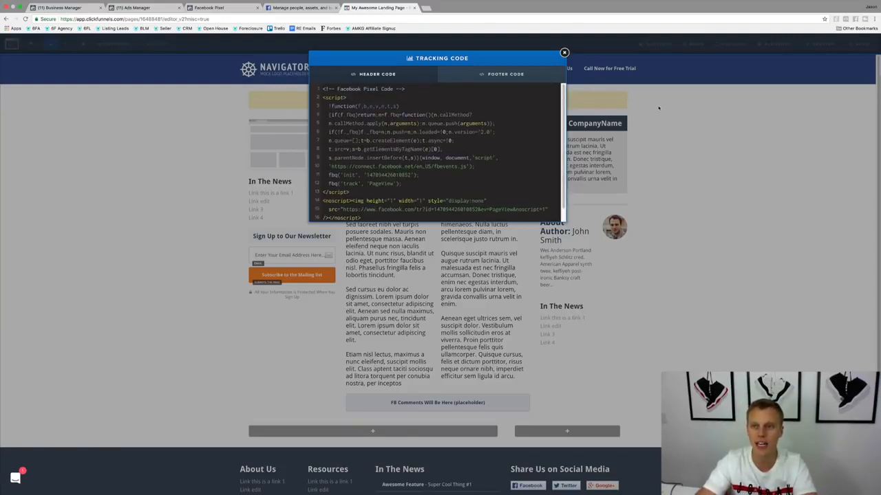
left_click(656, 105)
left_click(847, 48)
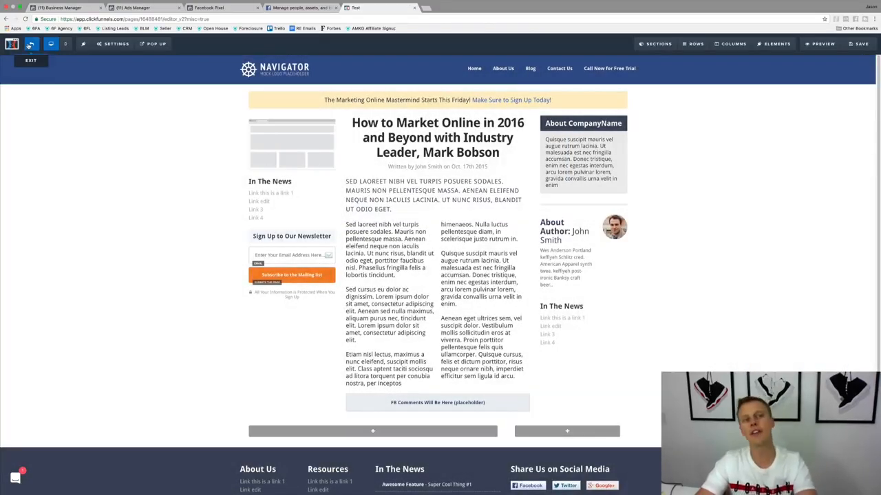
Paste the pixel code into the Blog funnel's enlarged head tracking code field and save the funnel settings
left_click(30, 44)
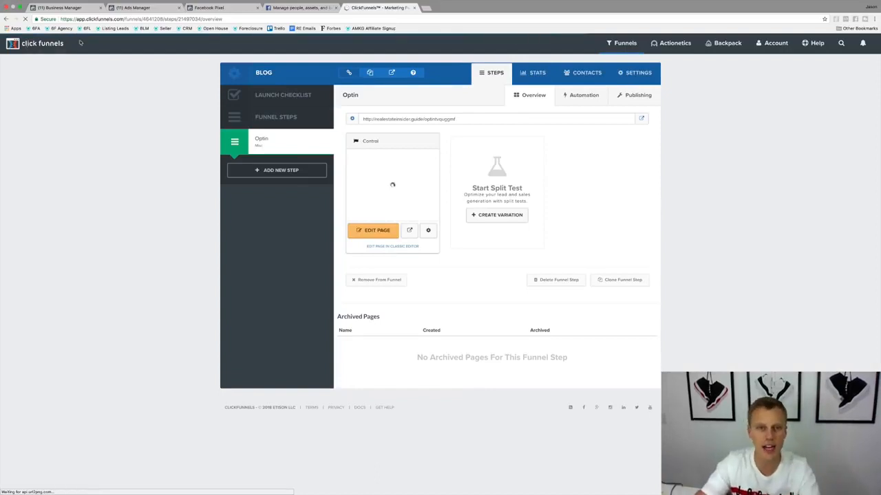
left_click(632, 75)
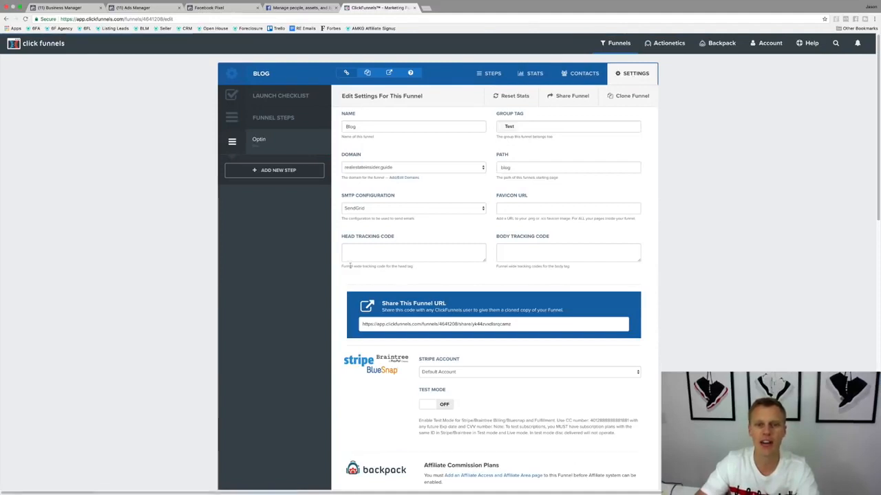
left_click_drag(484, 261, 484, 399)
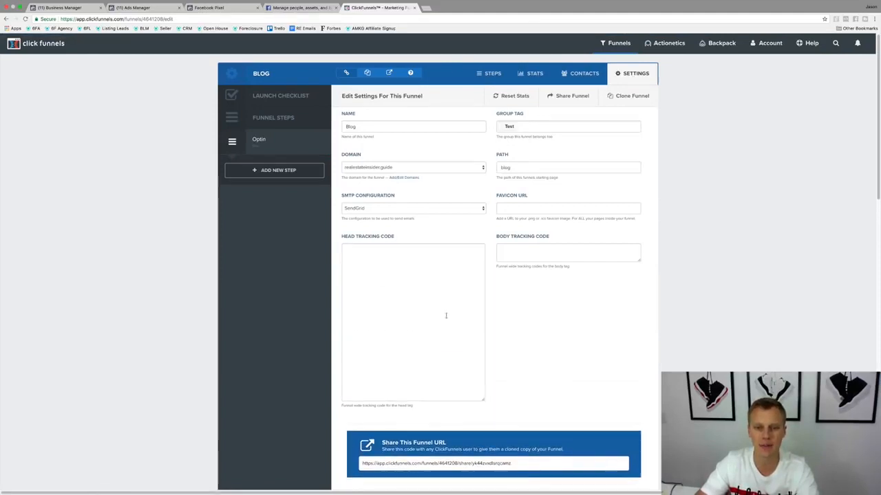
left_click(412, 254)
key("super+v")
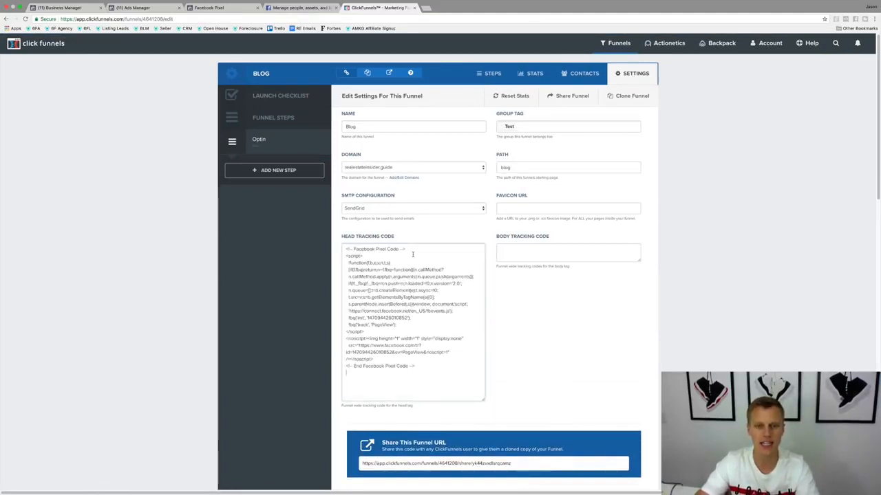
scroll(552, 307, "down", 15)
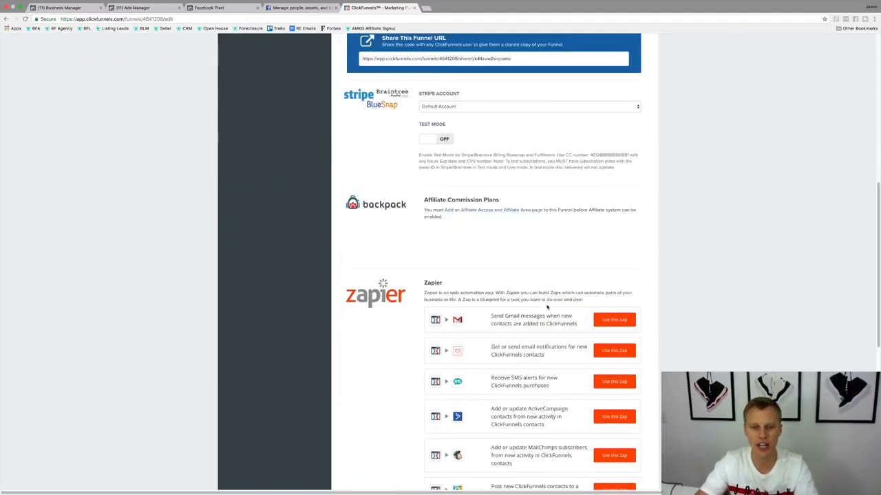
left_click(601, 434)
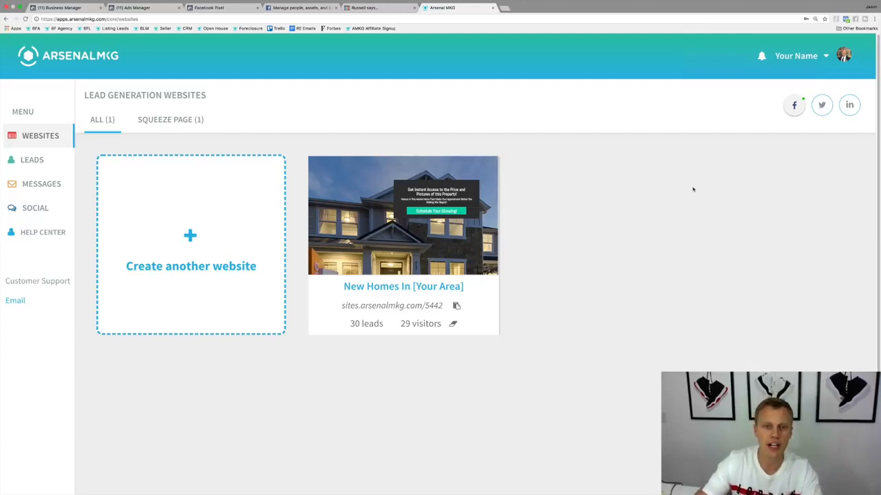
Edit the "New Homes In [Your Area]" website in Arsenal MKG and show the landing page's advanced tracking code settings
mouse_move(358, 180)
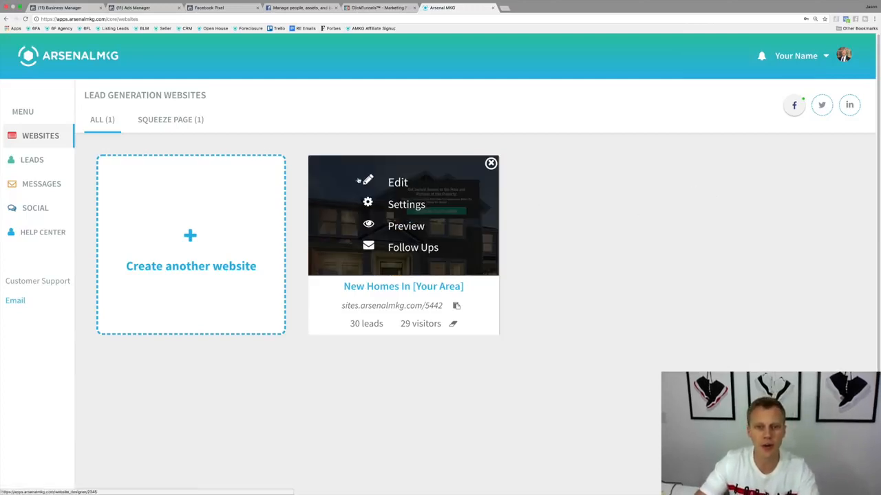
left_click(397, 183)
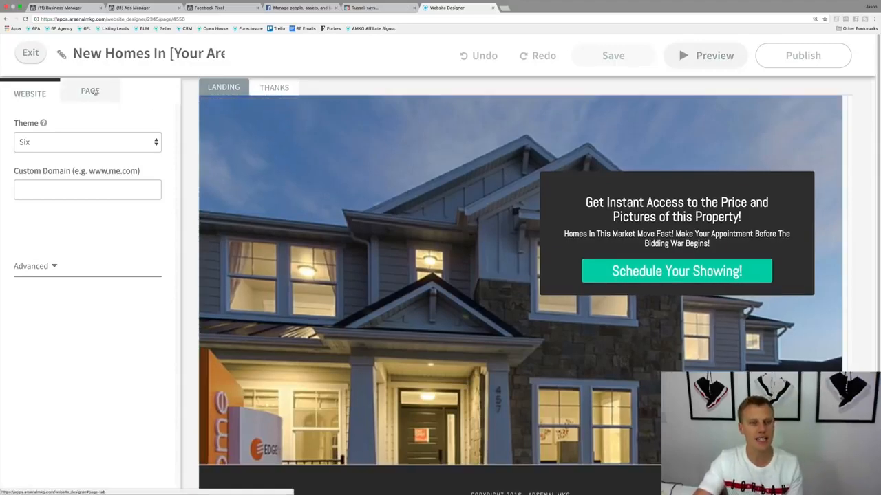
left_click(94, 91)
scroll(91, 186, "down", 3)
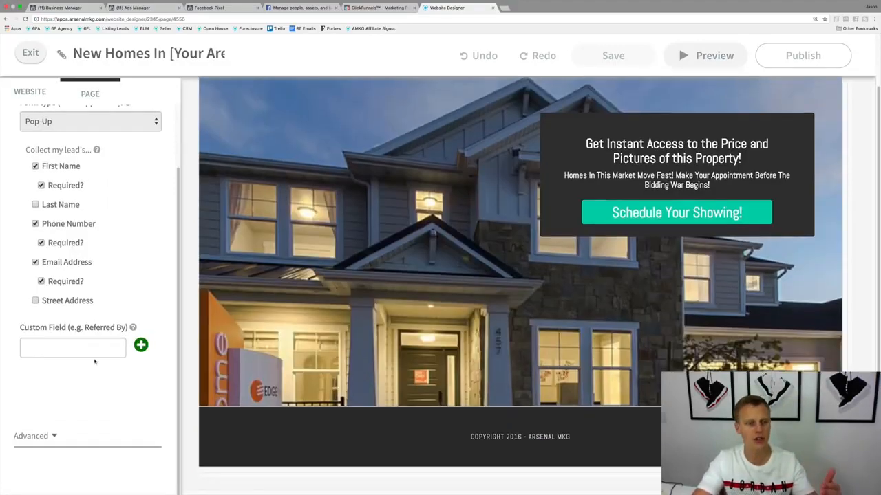
left_click(47, 437)
scroll(47, 438, "down", 5)
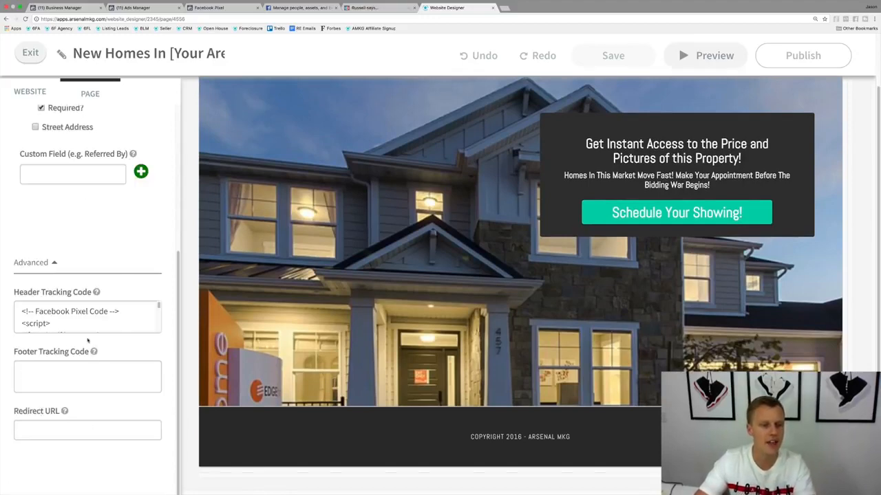
Replace the landing page's header tracking code with the copied Facebook pixel code, ending with a new blank line
left_click(156, 332)
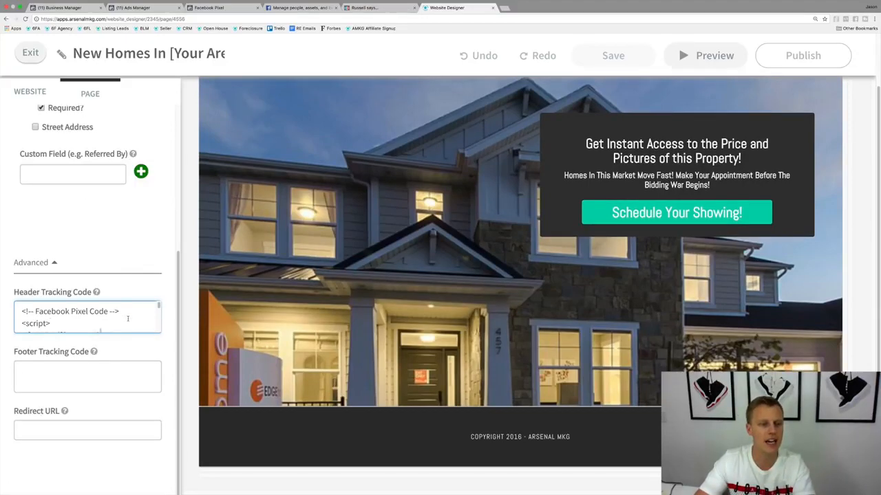
key("super+a")
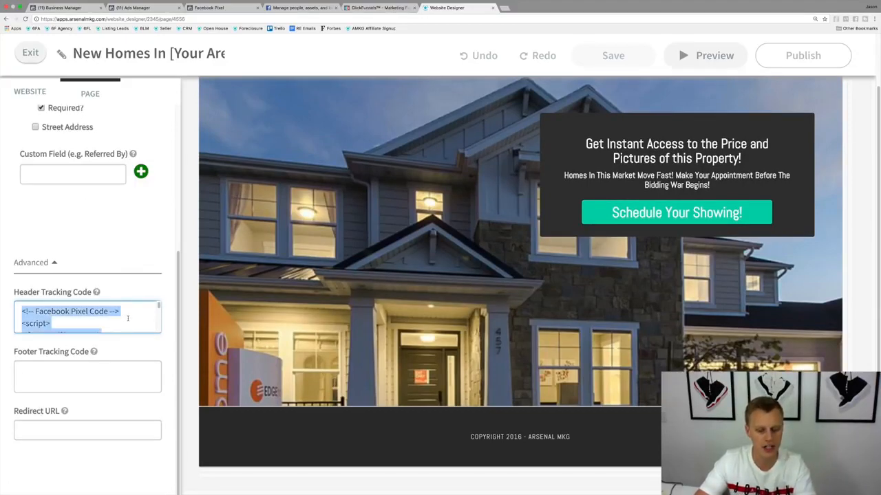
key("super+v")
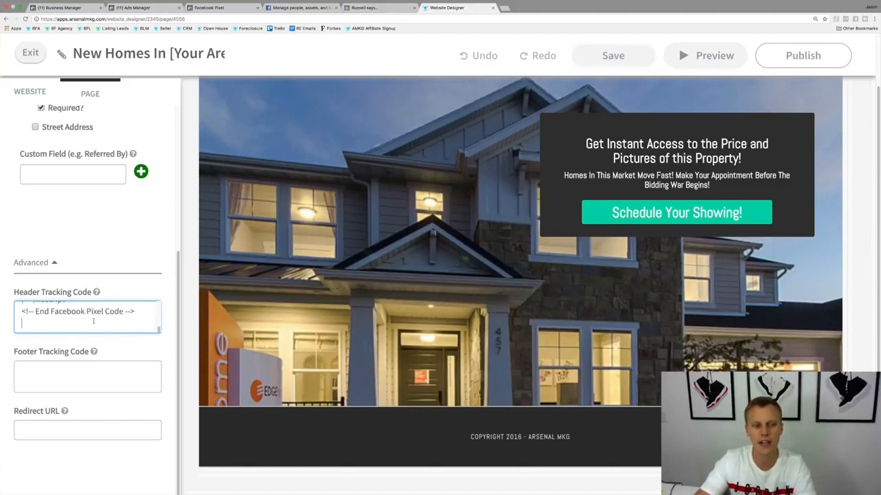
key("super+a")
left_click(140, 322)
scroll(141, 323, "down", 2)
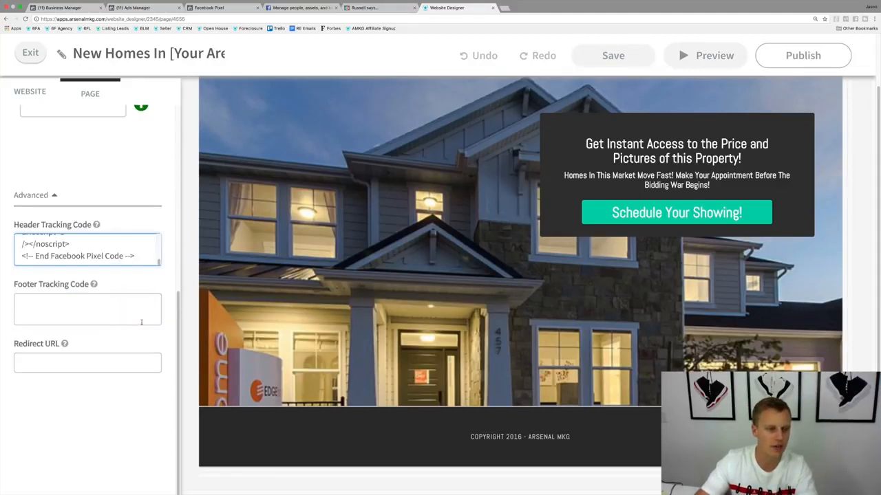
key("Return")
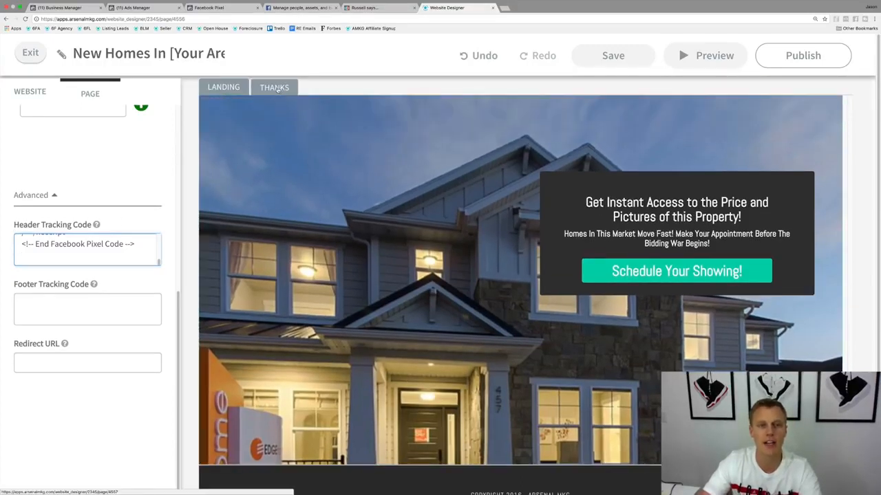
End the Thanks page's header tracking code with a new blank line after the Facebook pixel code and publish the website
left_click(280, 91)
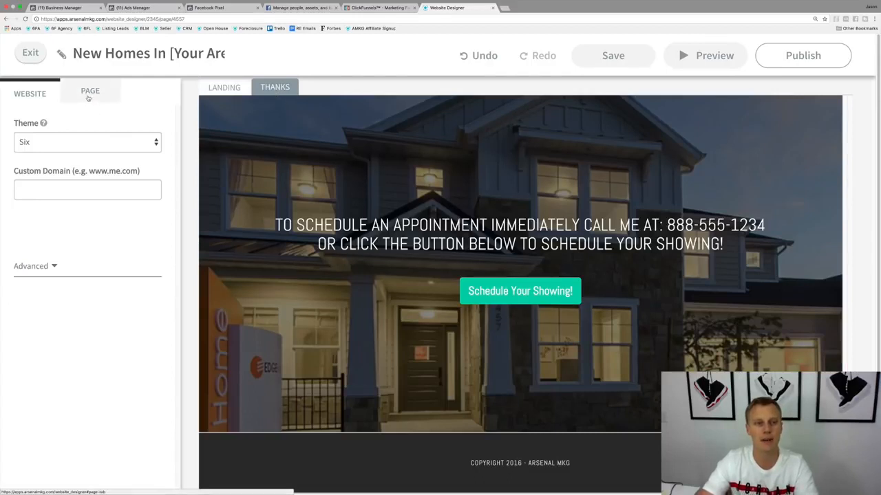
left_click(88, 88)
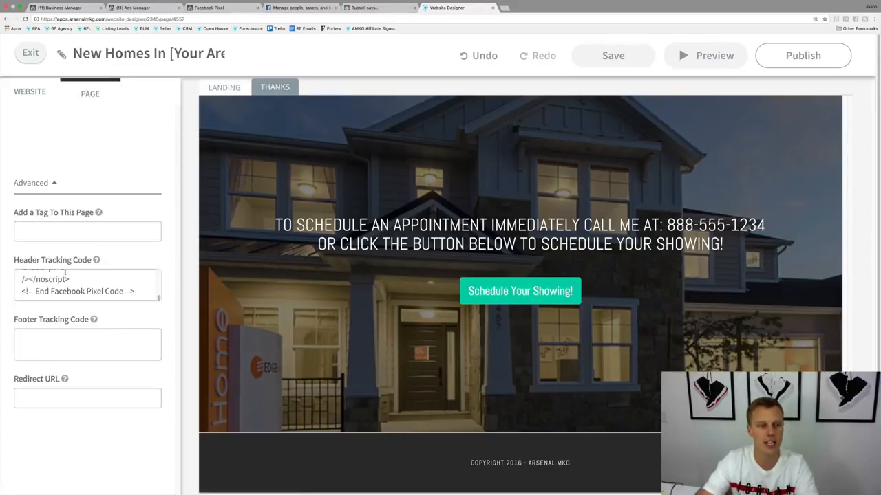
left_click(40, 279)
key("Return")
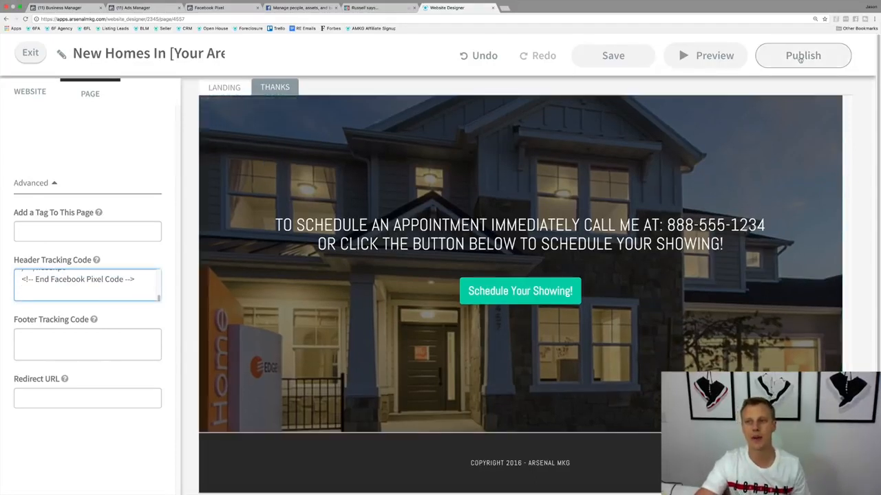
left_click(799, 59)
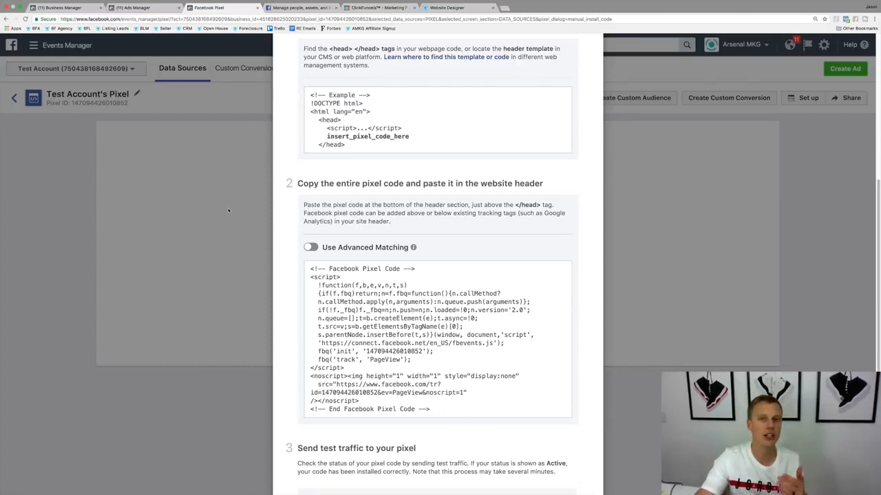
Close the pixel installation instructions in Facebook Events Manager, search the business for "audien" and open the Audiences tool
left_click(227, 209)
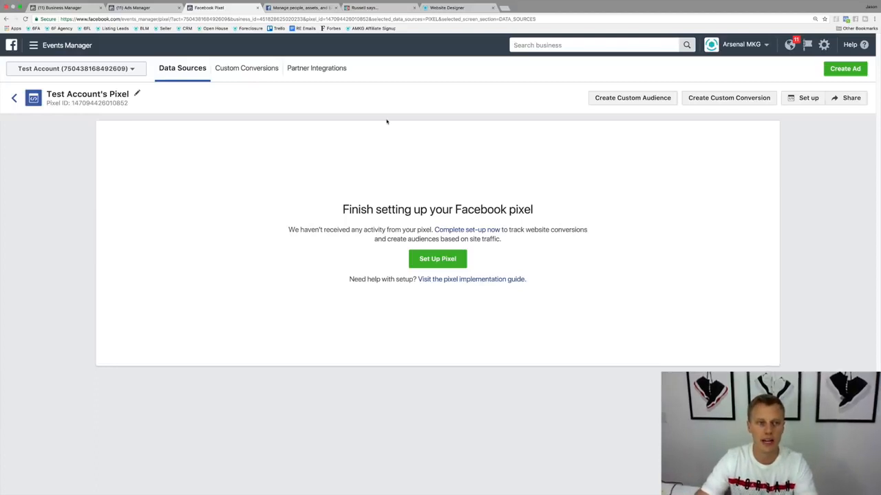
left_click(569, 44)
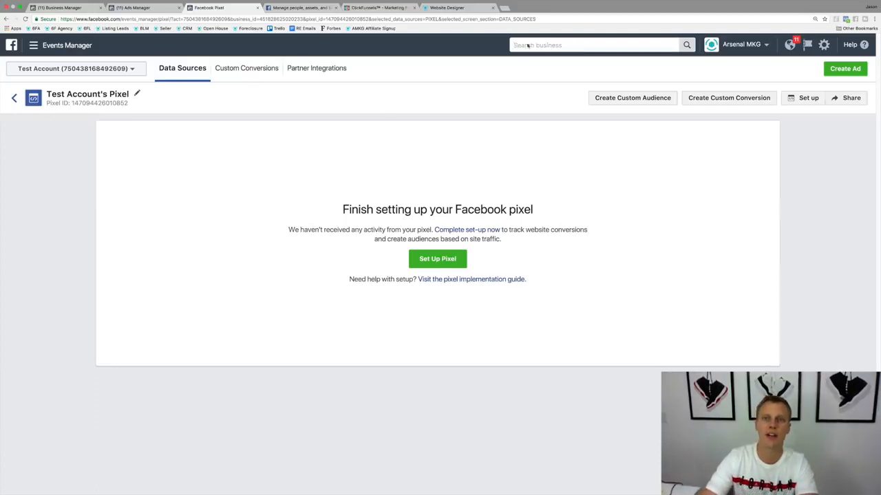
type("audien")
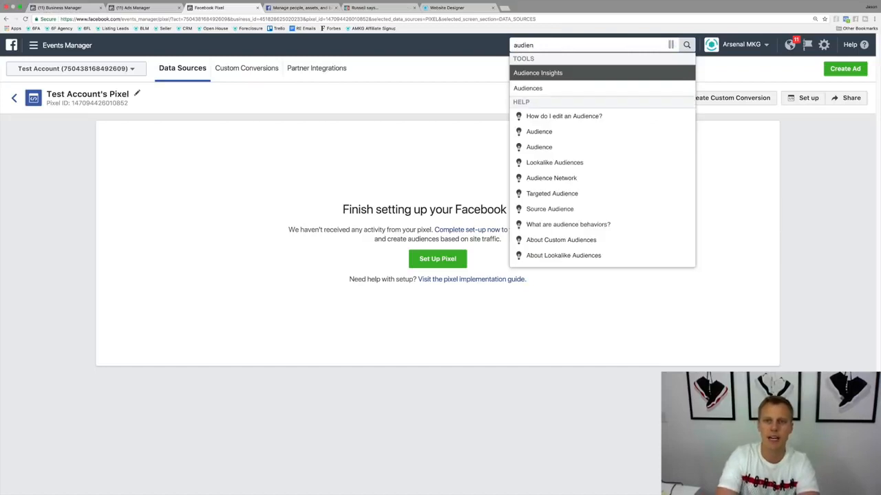
key("Down")
key("Return")
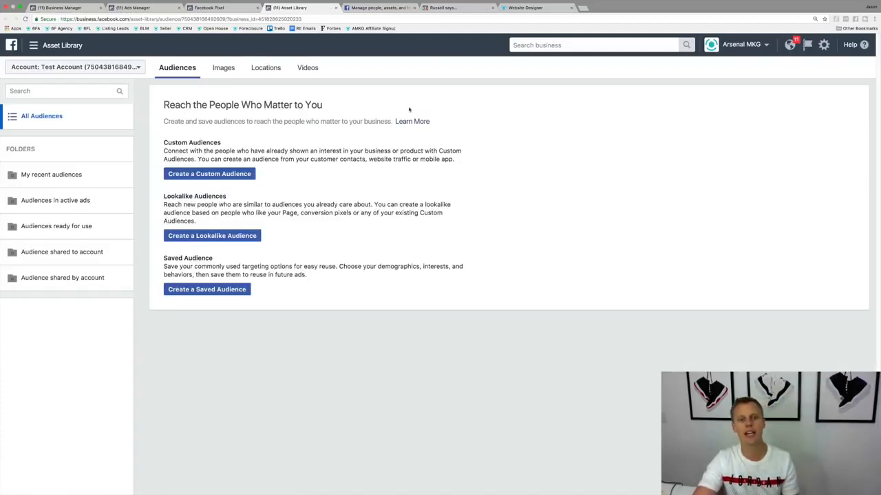
Start a custom audience from website traffic that includes all website visitors in the past 180 days
left_click(200, 175)
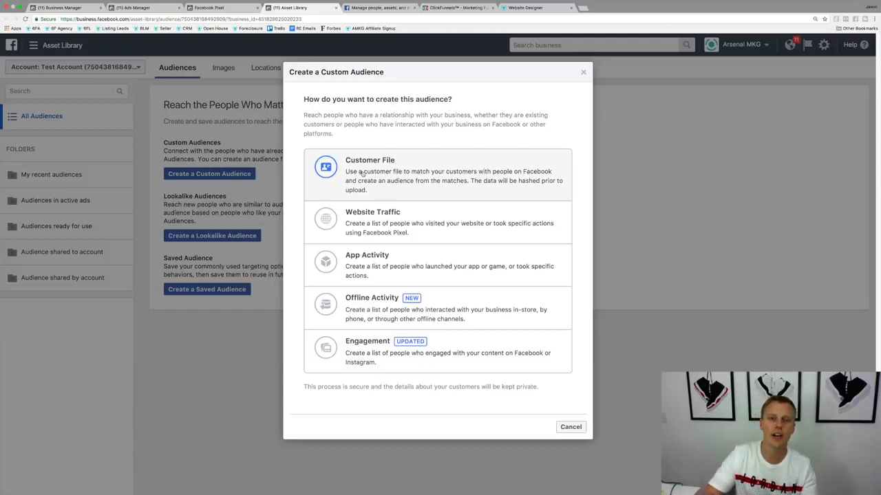
left_click(382, 226)
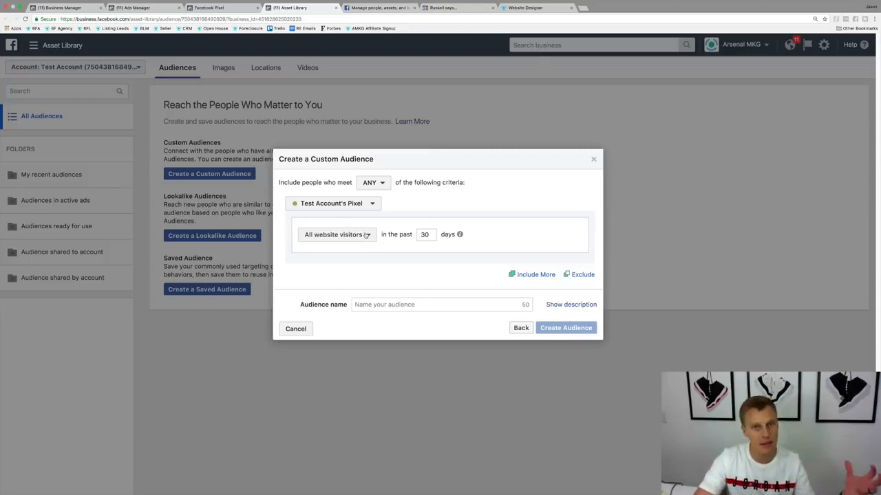
left_click(368, 235)
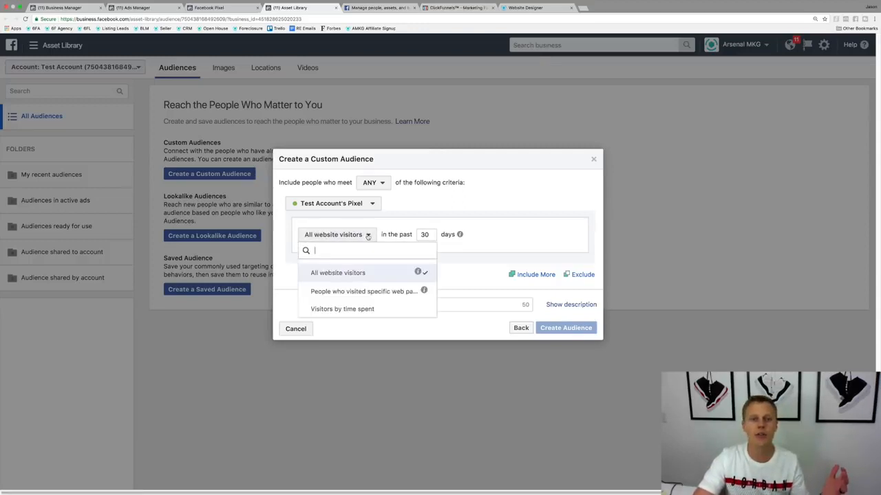
left_click(397, 233)
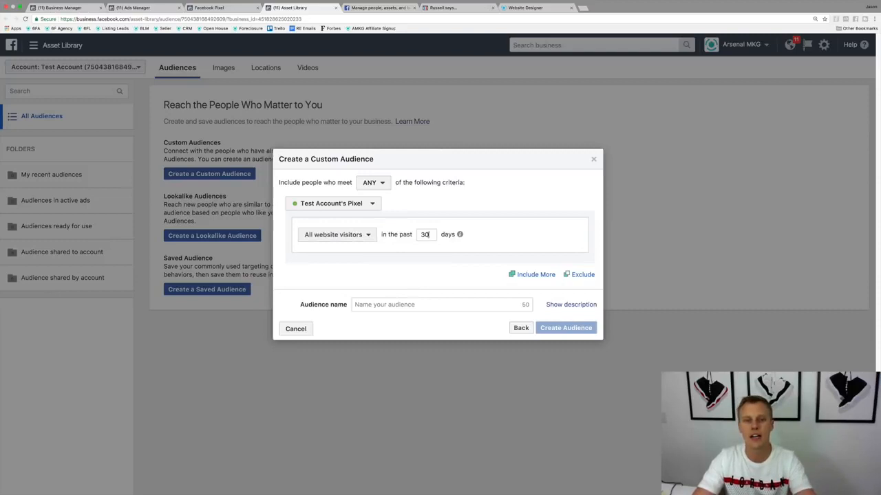
double_click(426, 235)
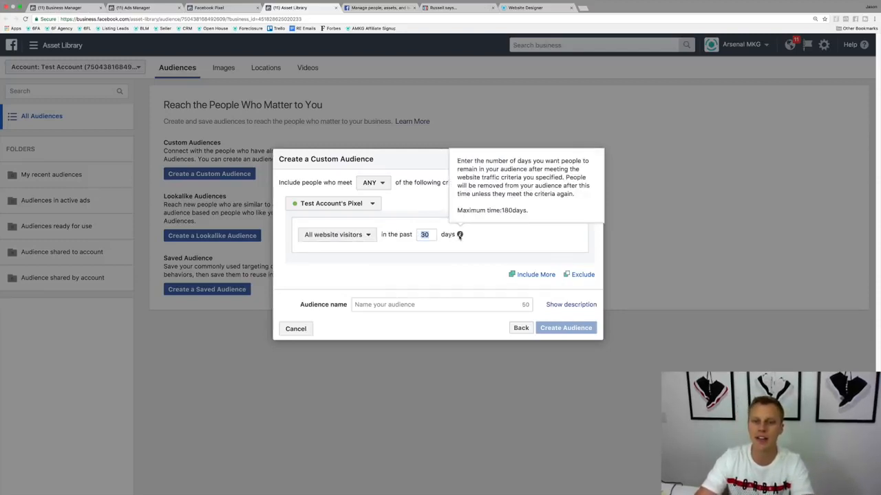
mouse_move(460, 234)
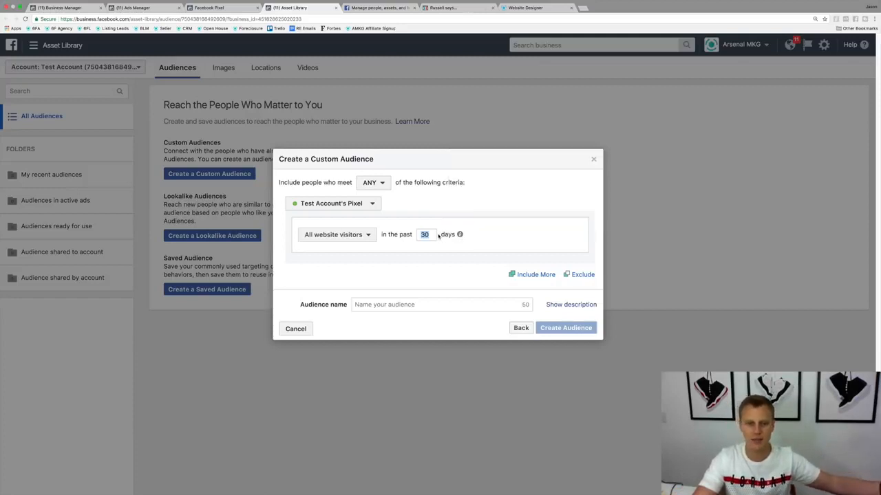
type("180")
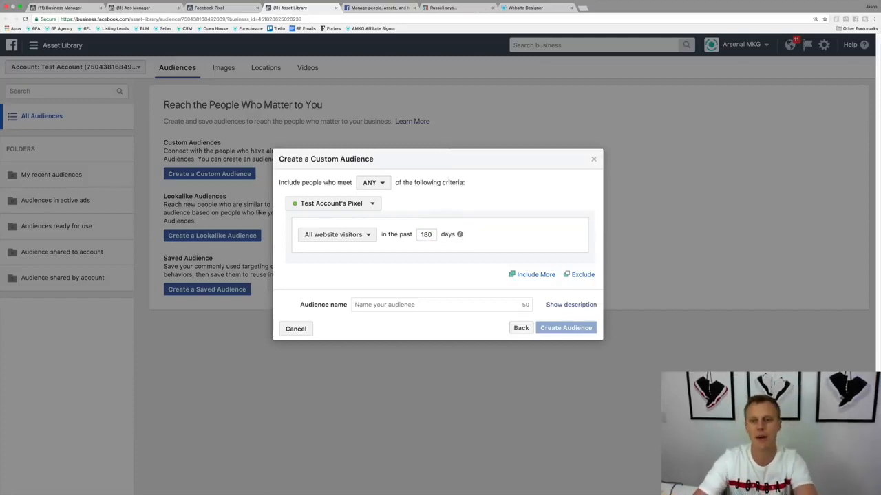
Name the audience "All Website Visitors" and create it
left_click(410, 303)
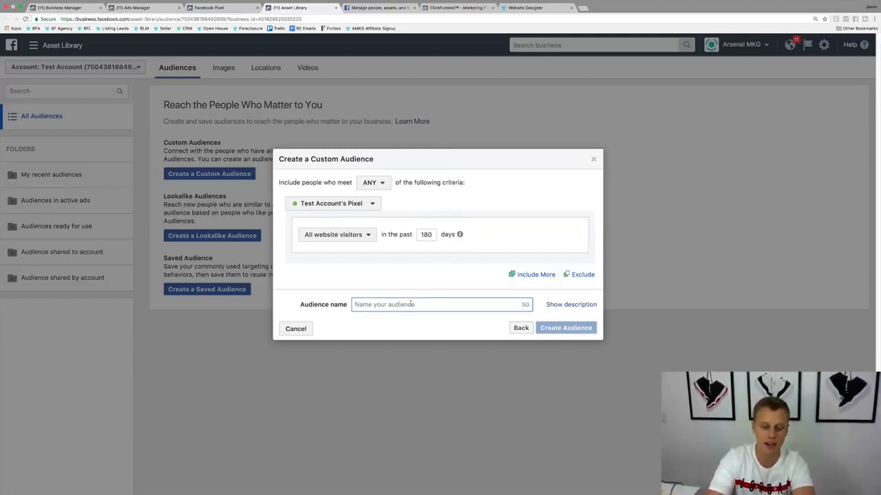
type("All Web")
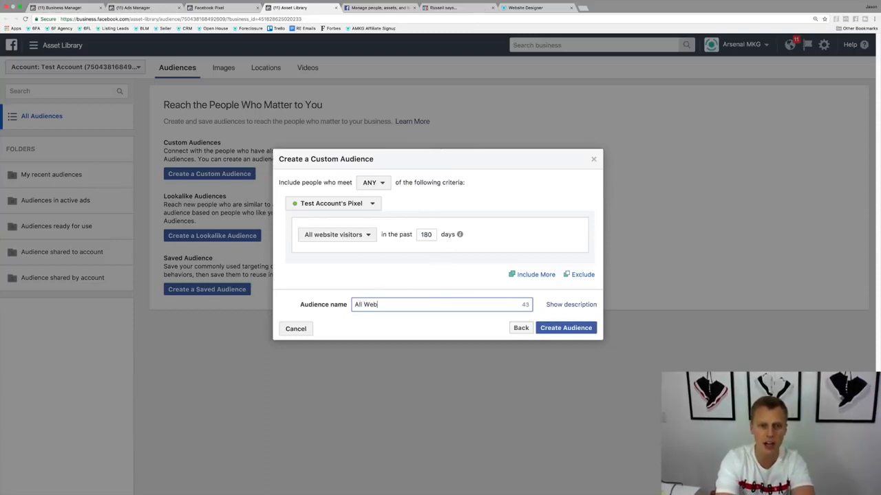
type("site Visitors")
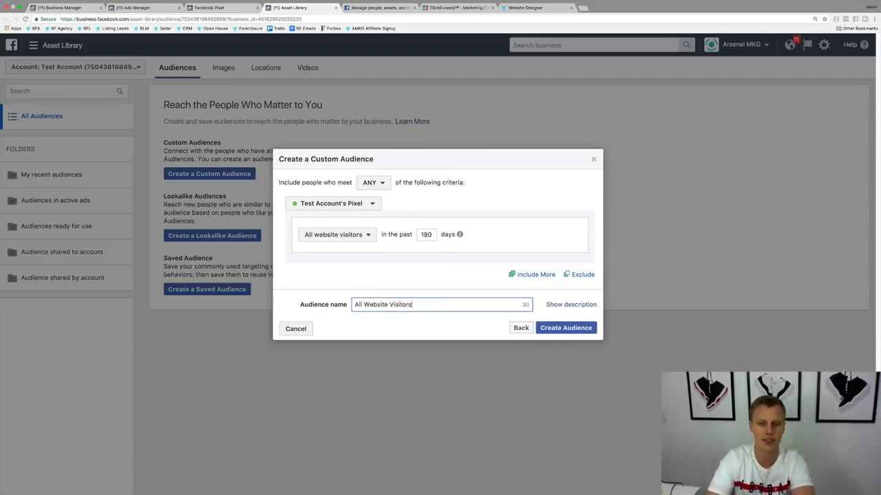
left_click(567, 327)
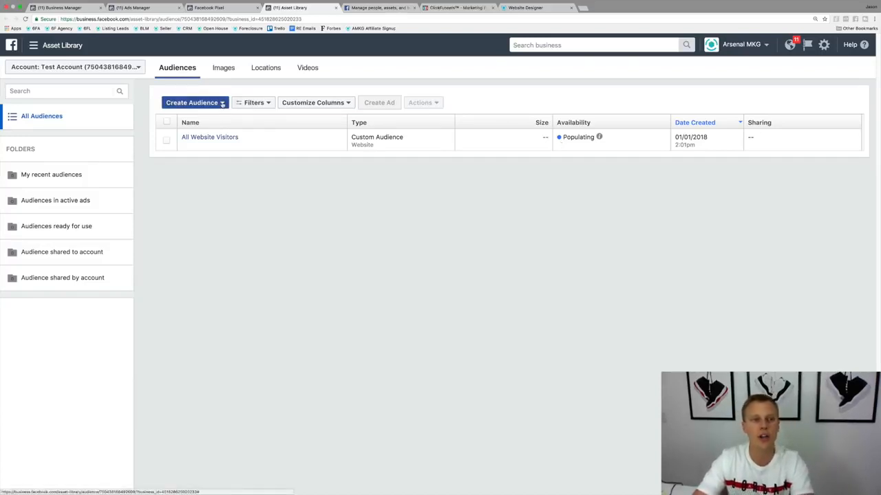
Start another website traffic custom audience, targeting people who visited specific web pages
left_click(222, 103)
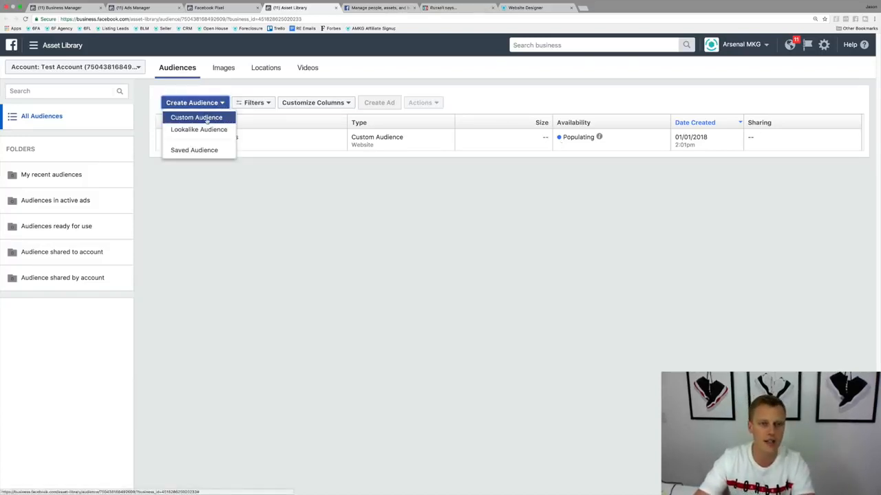
left_click(197, 118)
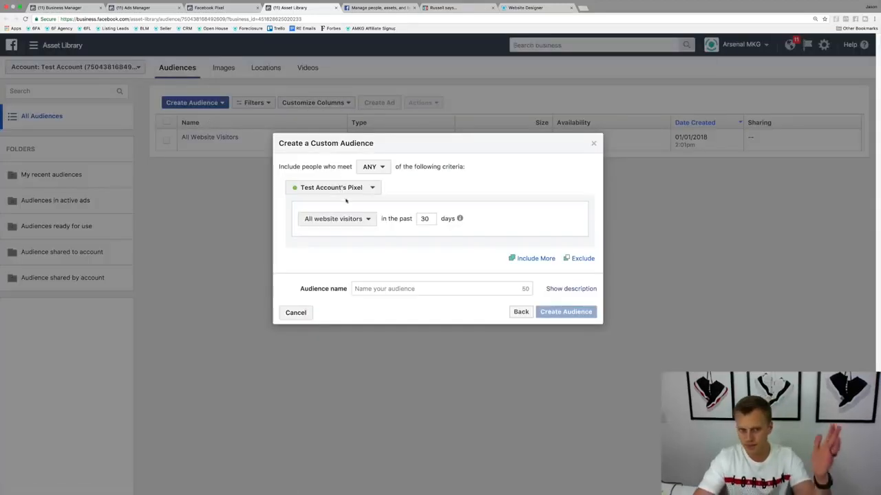
left_click(362, 219)
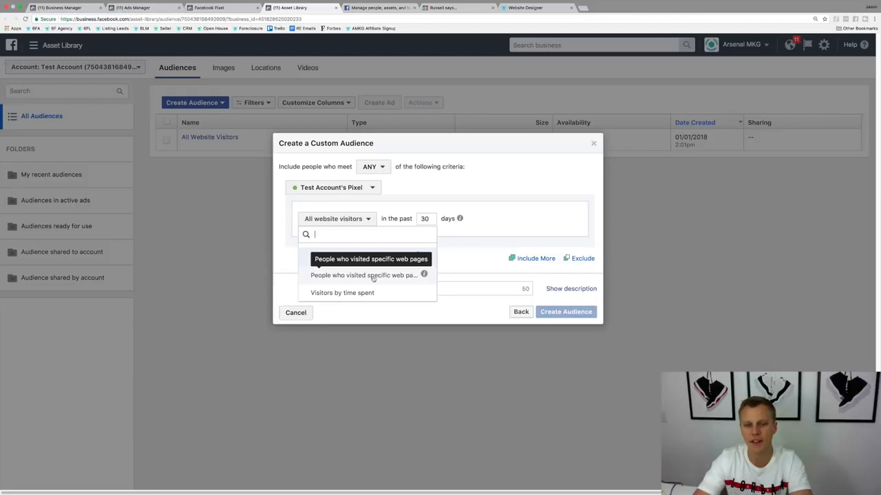
left_click(373, 276)
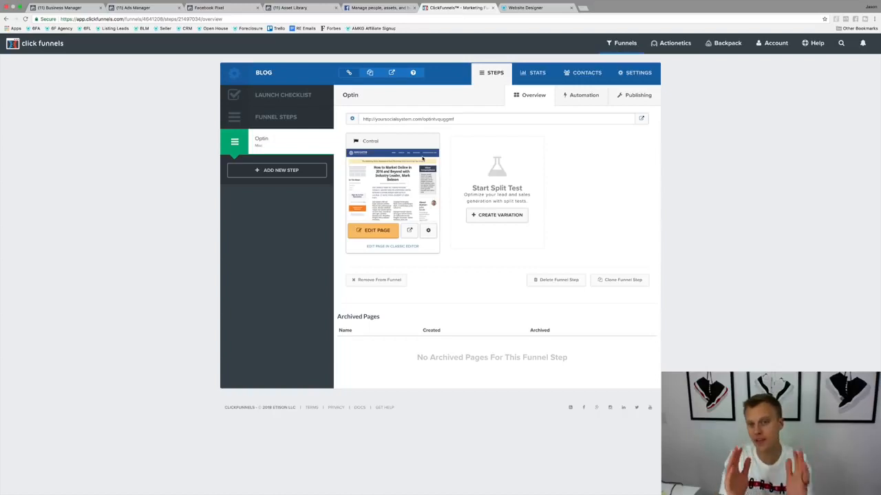
Open the Blog funnel's live Optin page from ClickFunnels, copy its web address, and return to the custom audience in Facebook's Asset Library
left_click(642, 119)
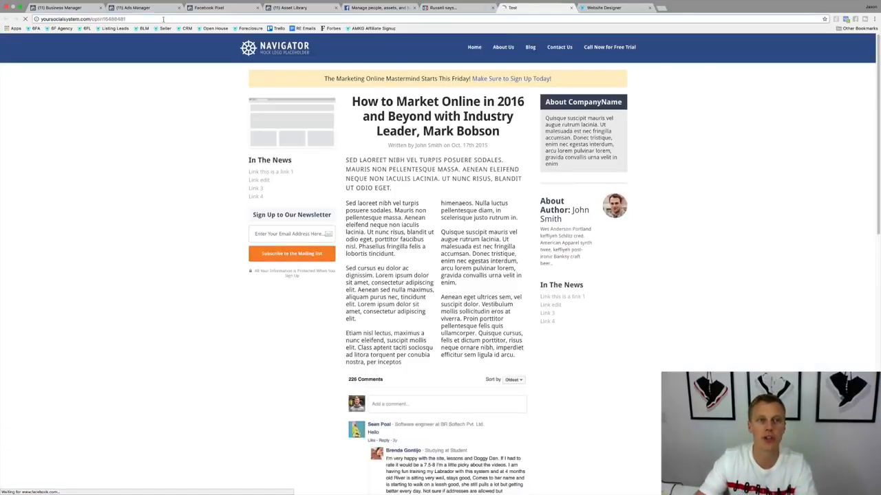
left_click(163, 20)
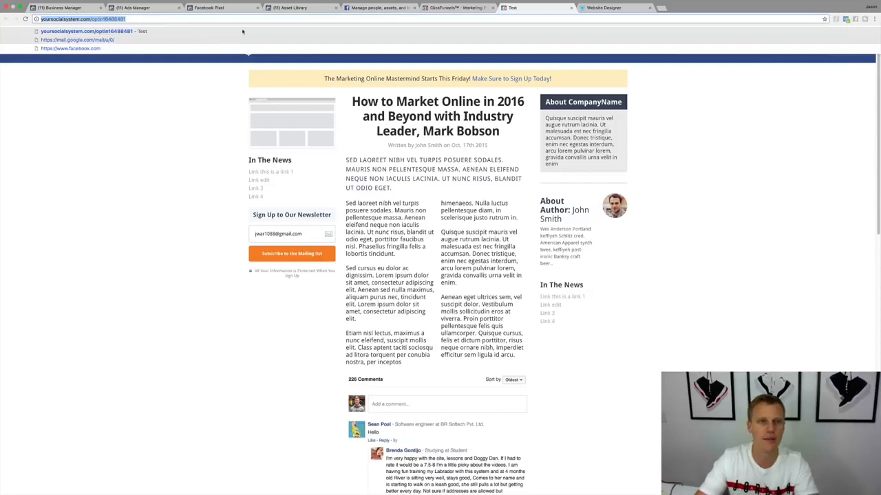
left_click(217, 8)
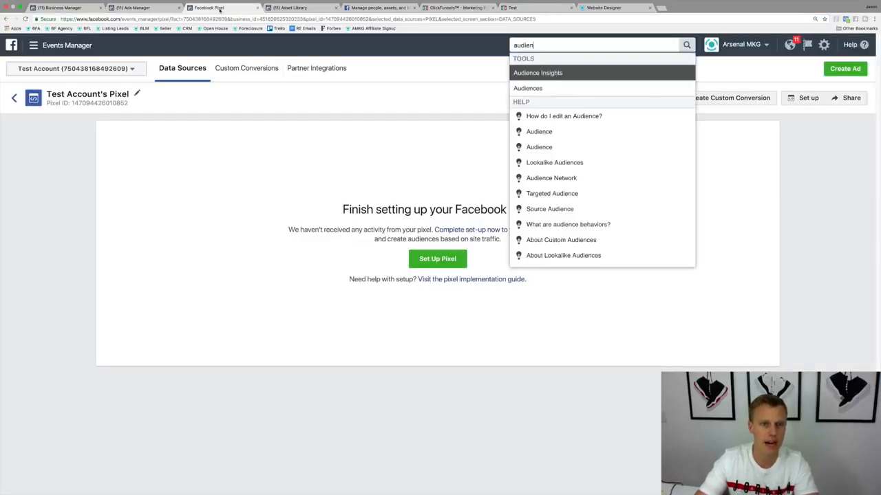
left_click(140, 7)
left_click(72, 8)
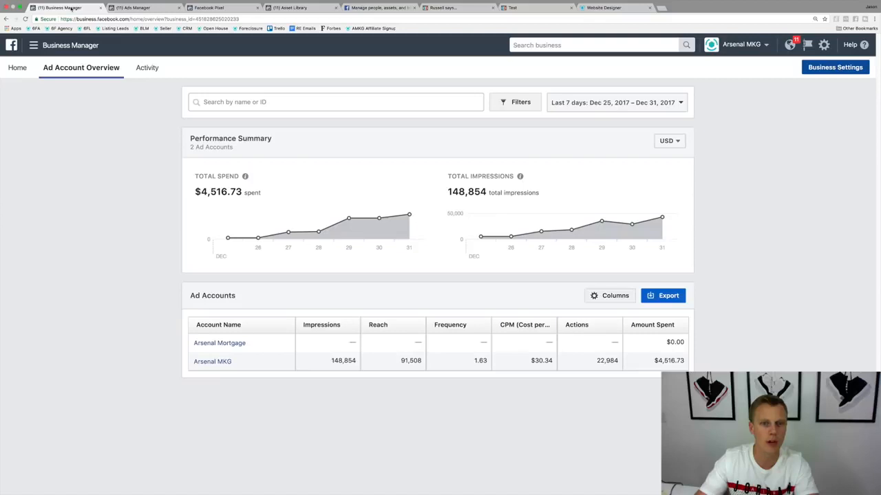
left_click(311, 8)
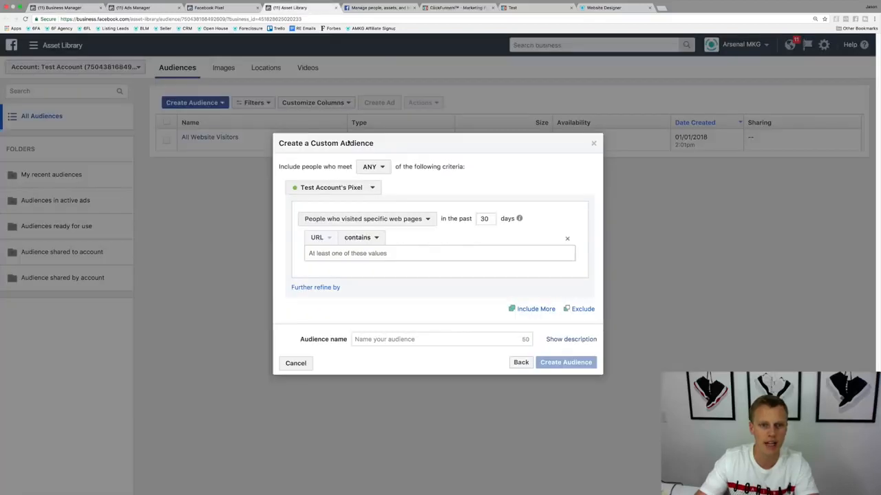
left_click(355, 254)
type("http://yoursocialsystem.com/optin16488481")
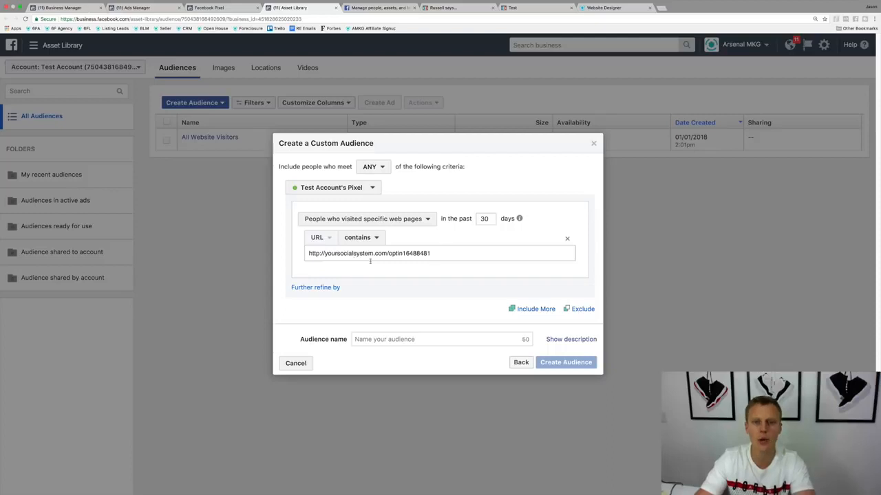
left_click(483, 218)
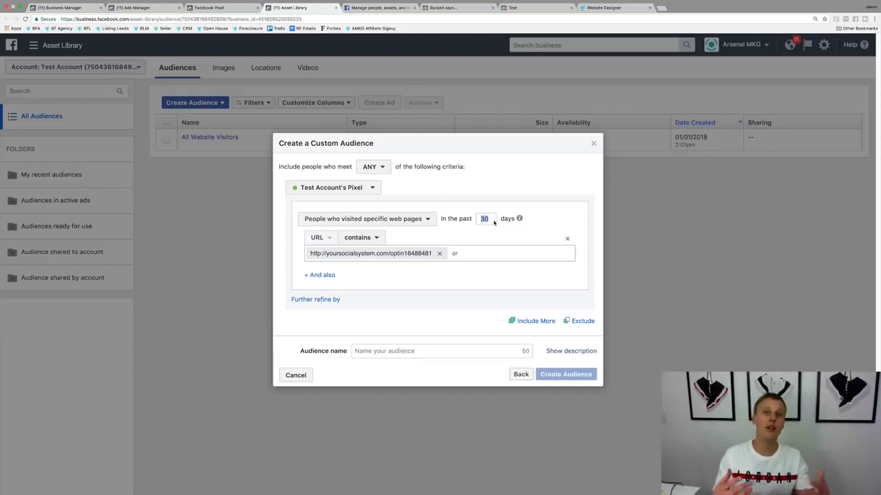
type("7")
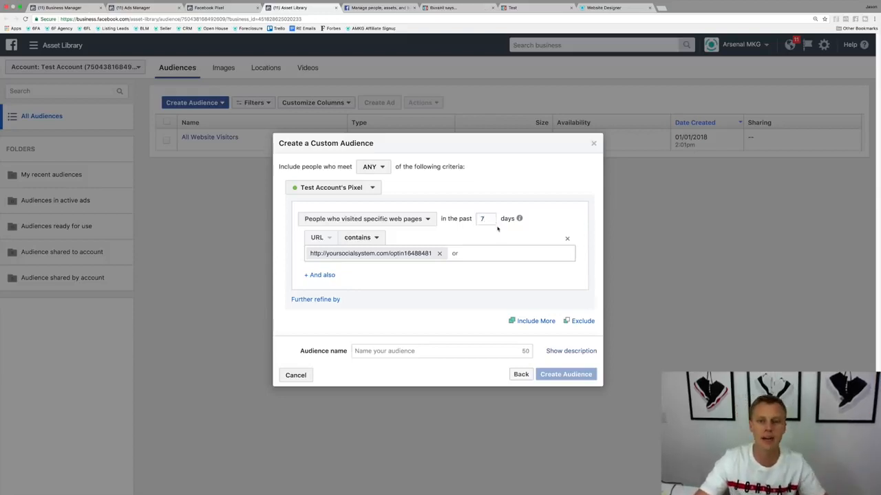
Name the audience "Blog Post Test Demo Page" and check the live blog page before returning to the audience settings
left_click(401, 354)
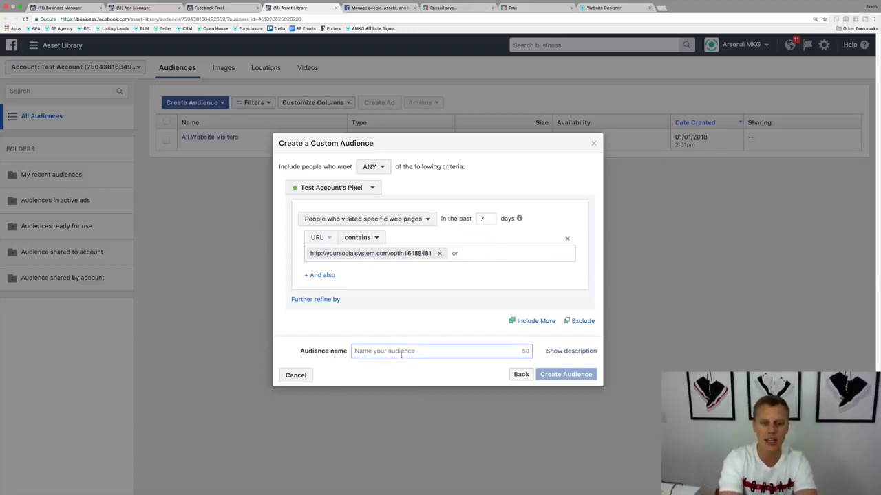
type("Blog")
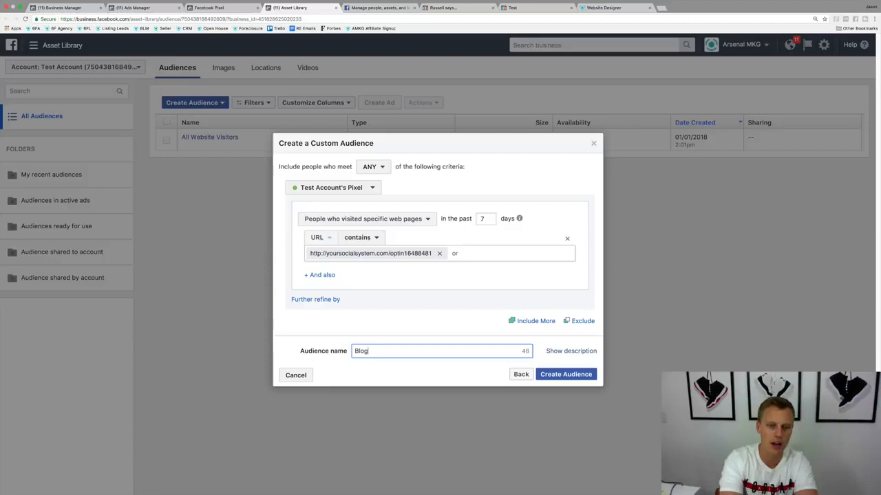
type(" Post Test Demo Page")
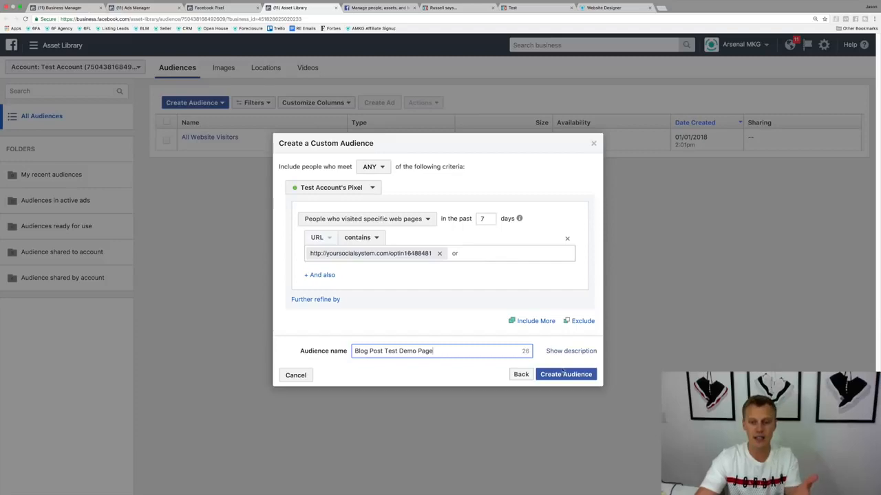
left_click(511, 7)
left_click(311, 8)
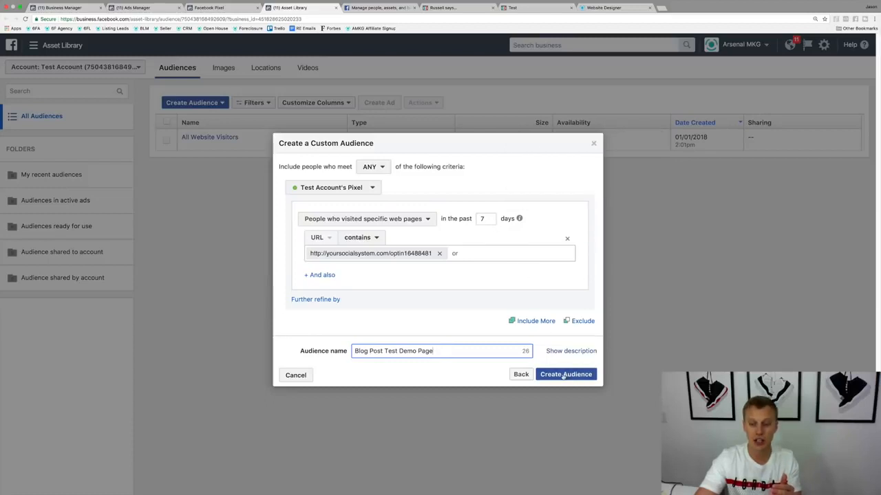
Create the Blog Post Test Demo Page custom audience and finish the creation dialog
left_click(565, 375)
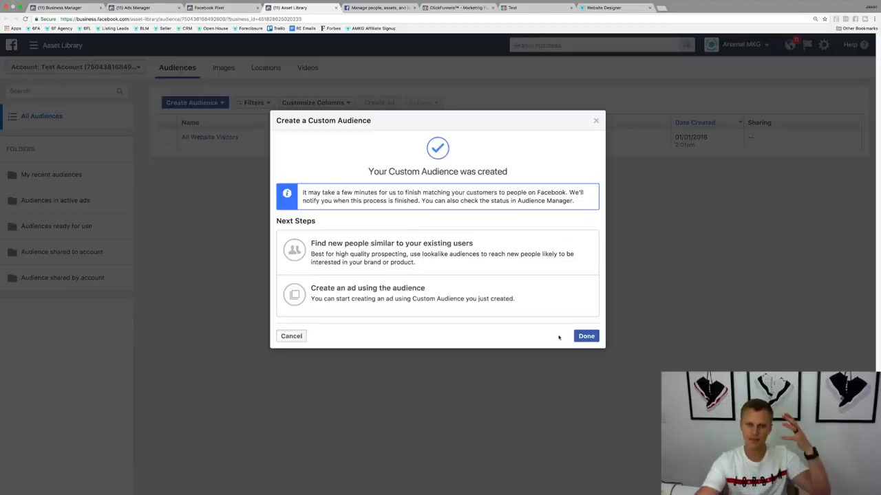
left_click(586, 336)
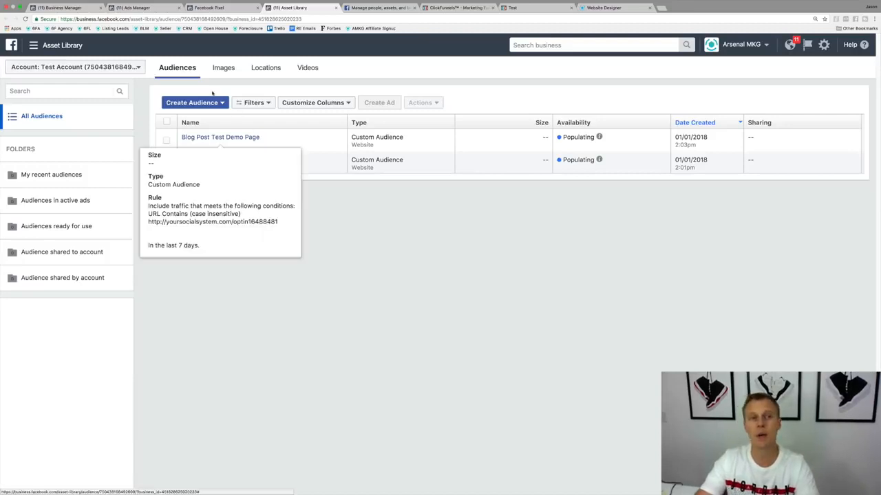
Start a new lookalike audience with the Blog Post Test Demo Page custom audience as its source
left_click(211, 103)
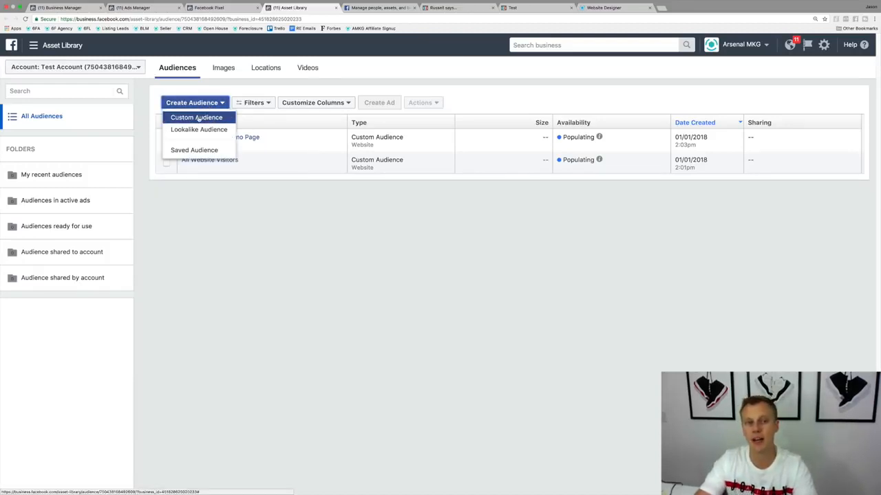
left_click(200, 130)
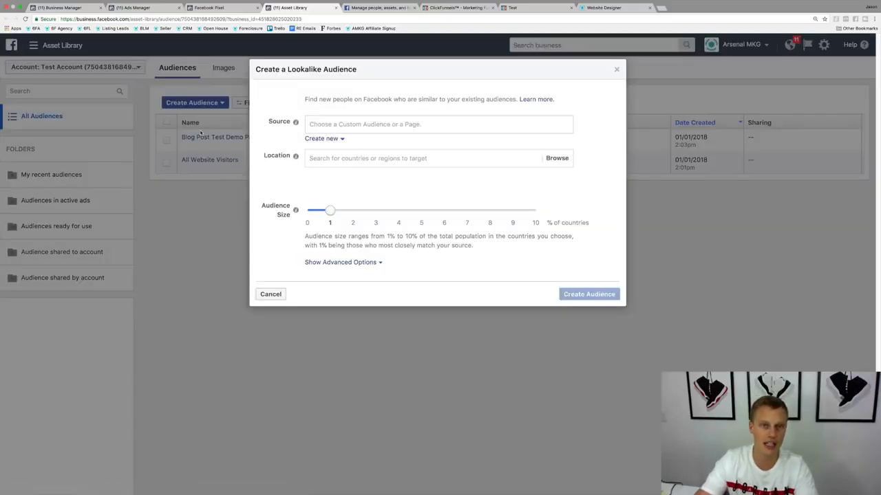
left_click(323, 125)
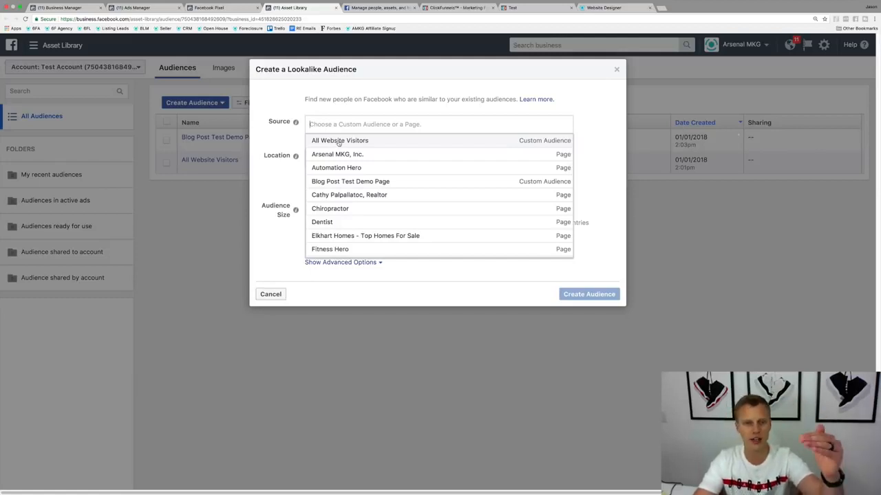
scroll(344, 163, "down", 5)
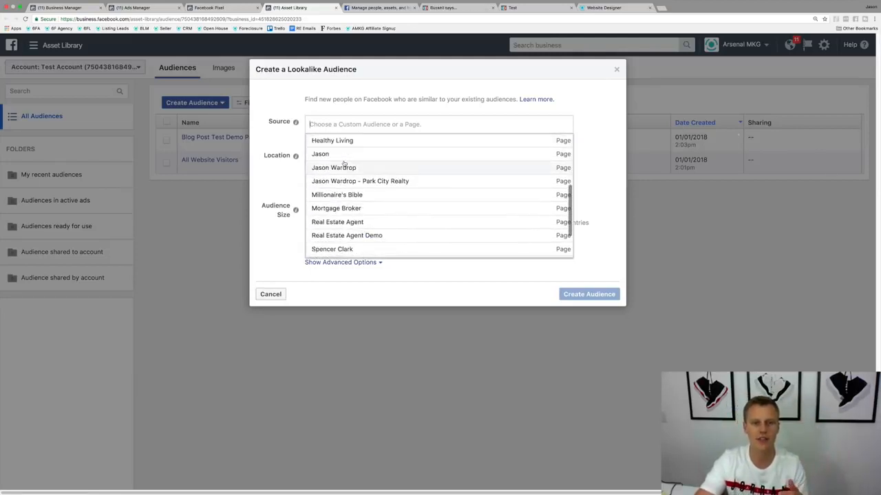
scroll(344, 163, "down", 2)
scroll(344, 163, "up", 8)
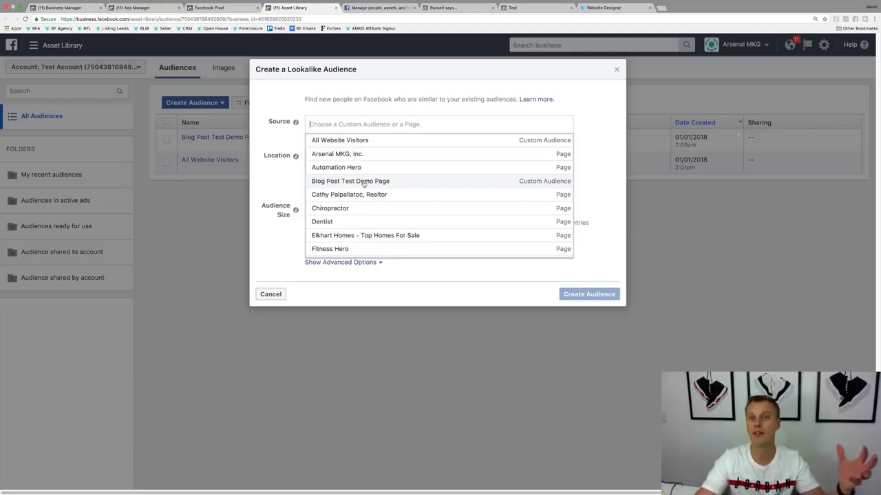
left_click(363, 181)
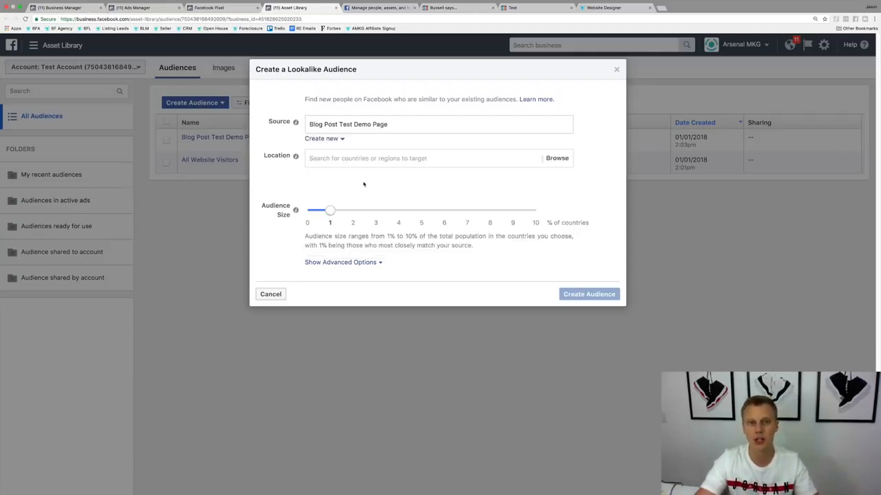
Set the lookalike audience's location to United States, try a 3% audience size, and settle on 1%
left_click(352, 160)
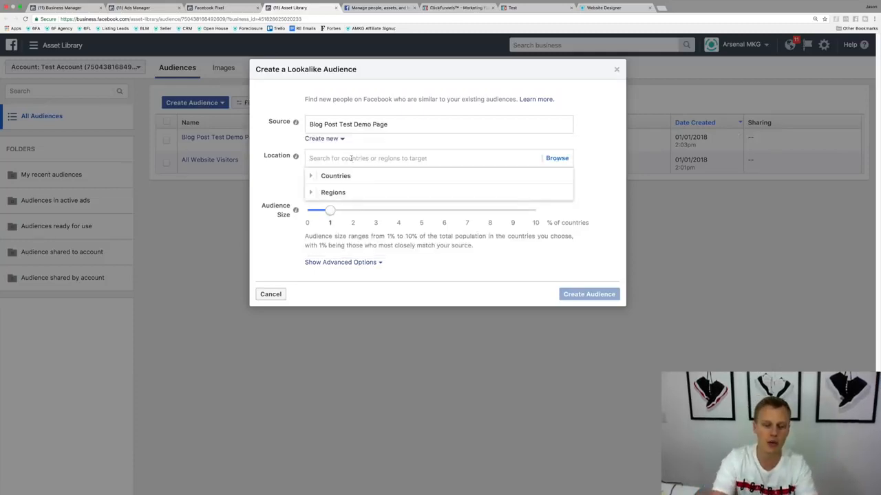
type("United States")
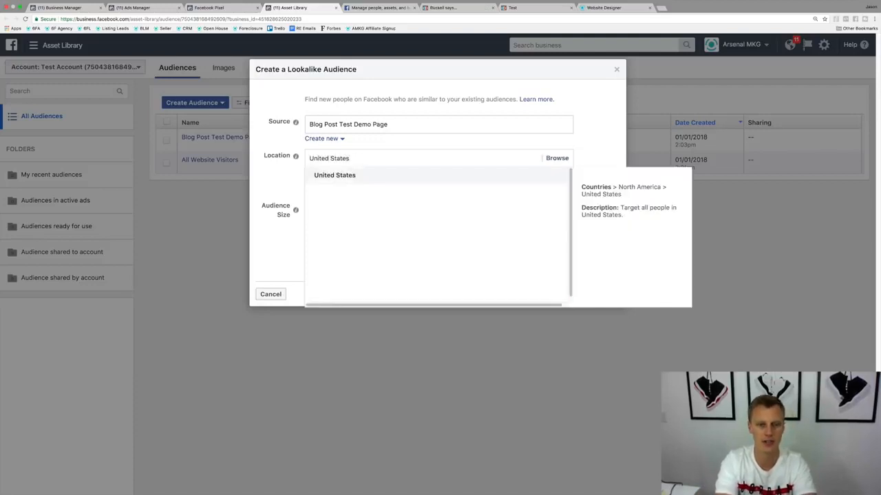
key("Return")
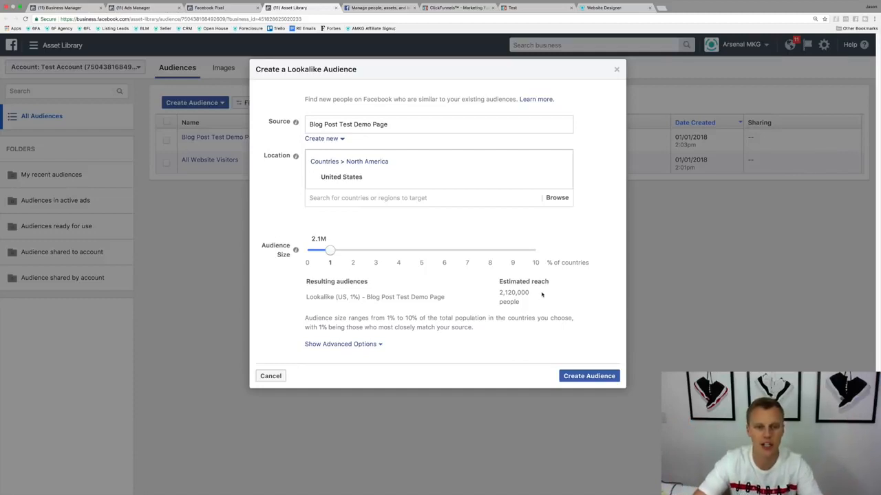
left_click_drag(331, 251, 375, 252)
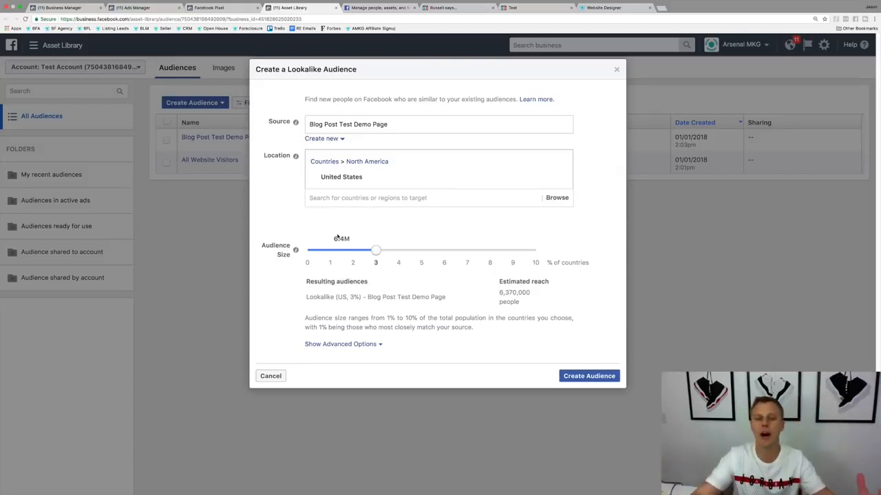
left_click_drag(375, 249, 330, 251)
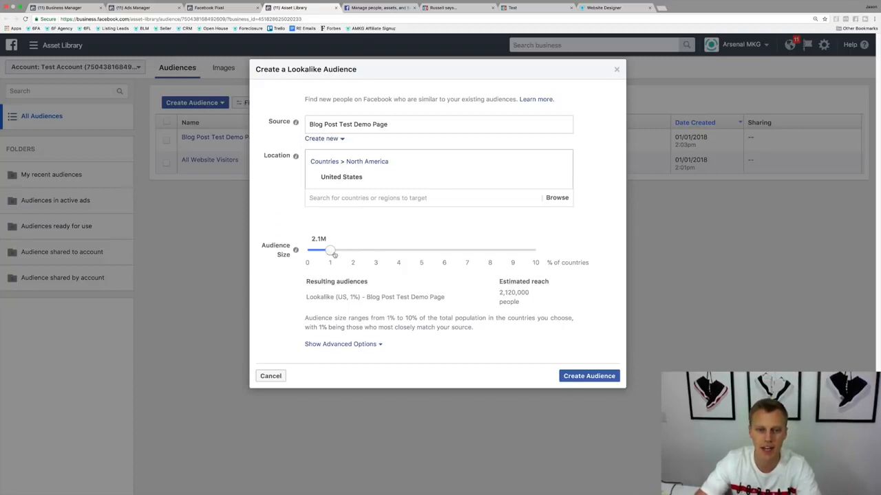
Set the number of audiences to 1 in the advanced options and create the lookalike audience
left_click(342, 344)
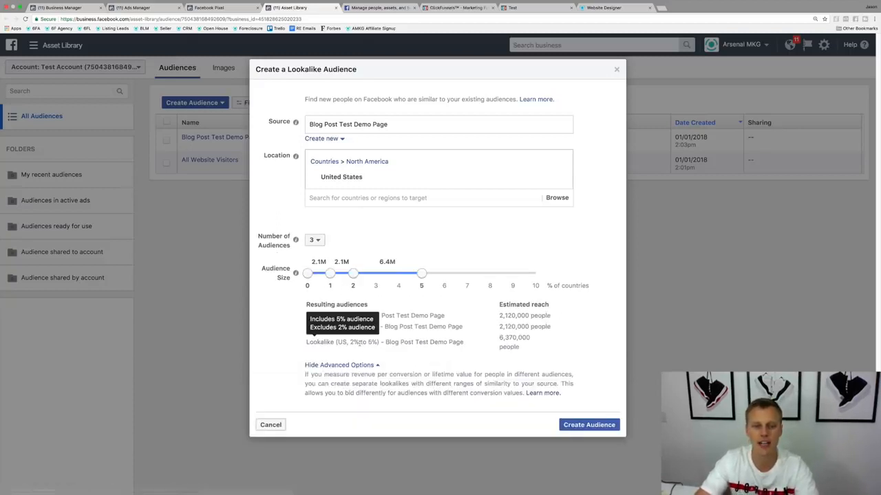
left_click(319, 241)
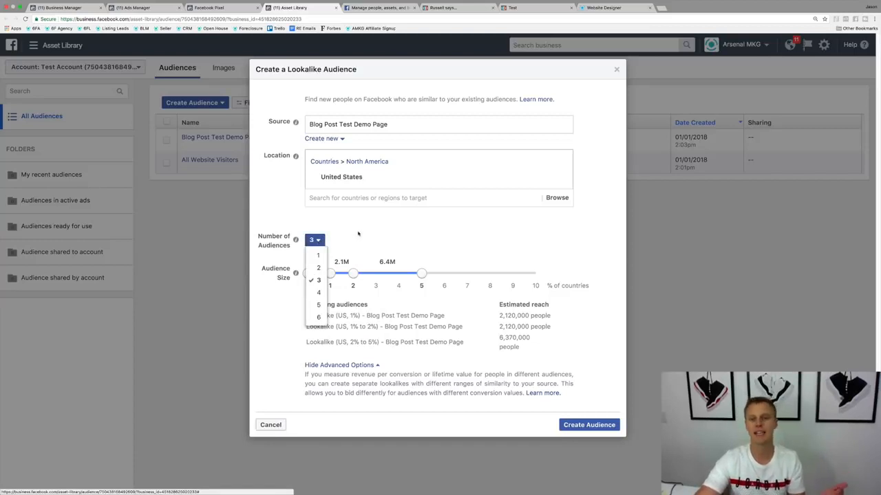
left_click(359, 234)
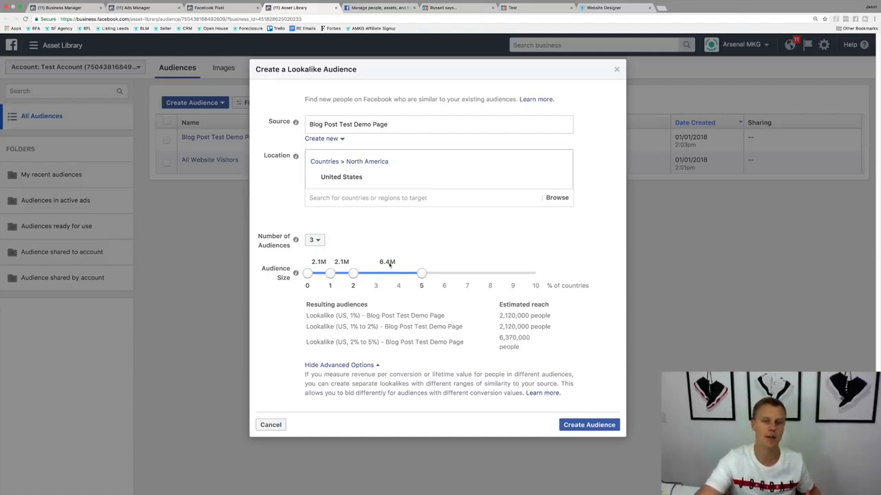
left_click(314, 241)
left_click(319, 256)
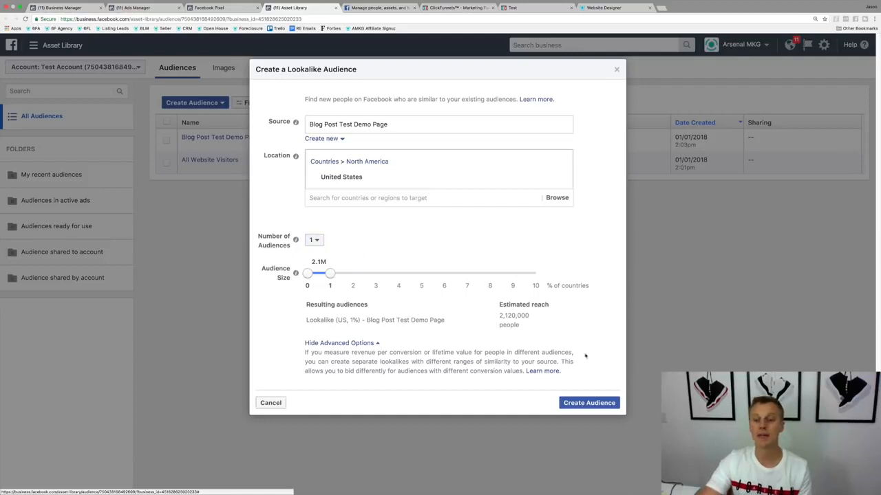
left_click(586, 403)
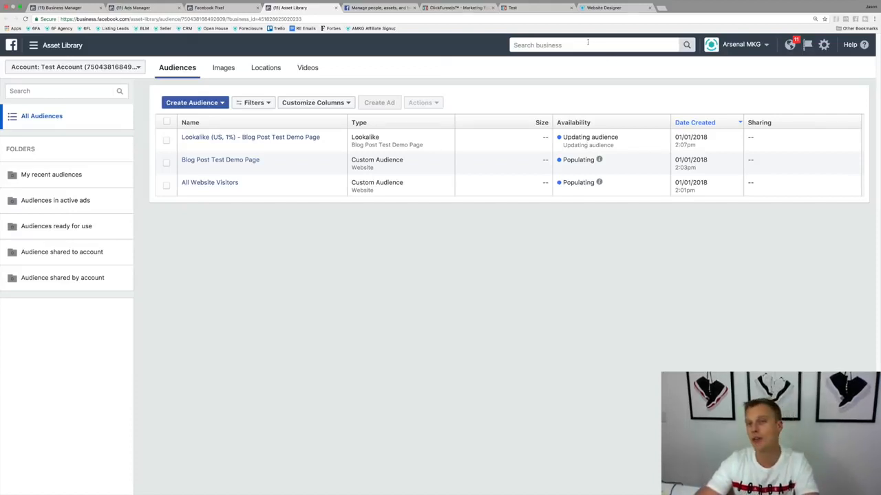
Search the business for "pixel" and open the Facebook Pixels page in Events Manager
left_click(588, 42)
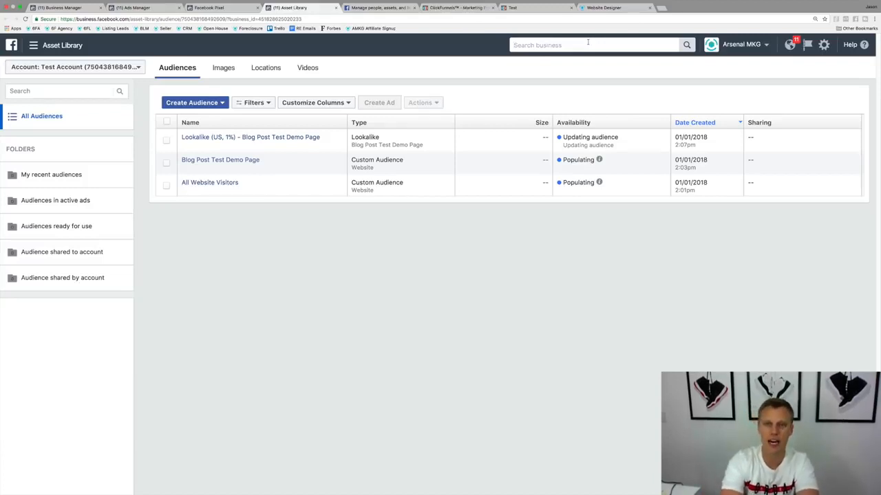
type("pixel")
key("BackSpace")
key("BackSpace")
type("el")
key("Return")
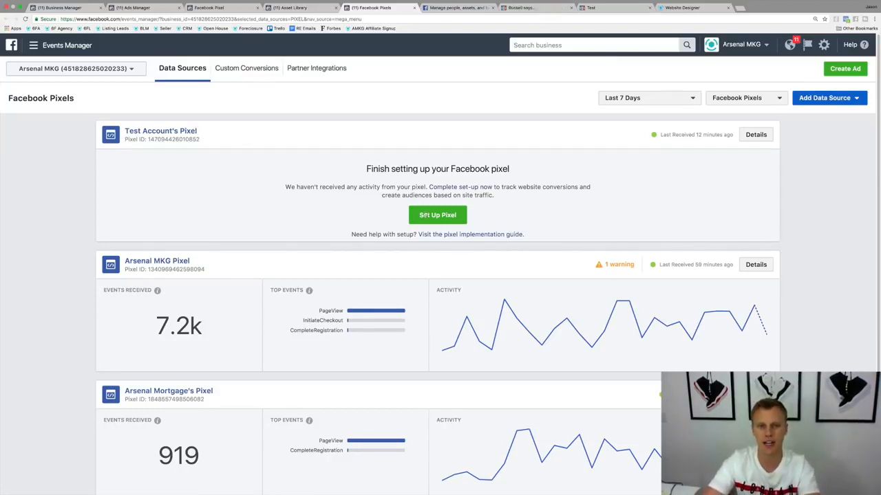
left_click(444, 219)
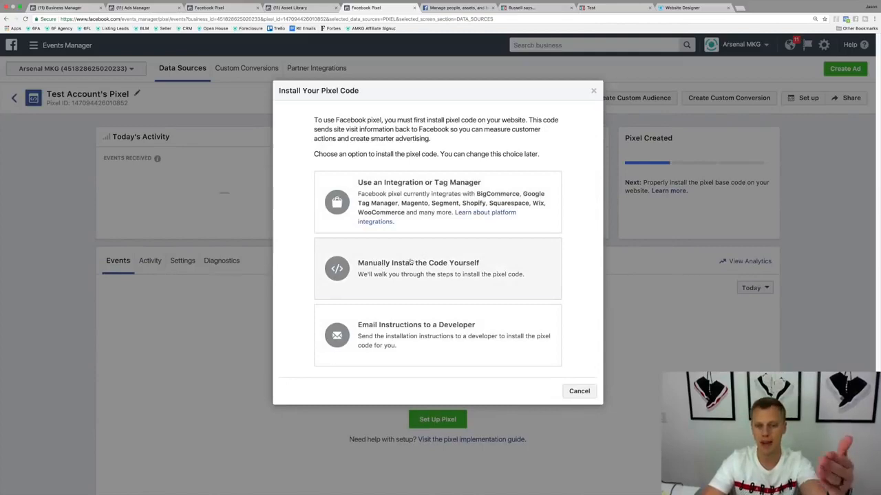
left_click(411, 261)
scroll(346, 302, "down", 5)
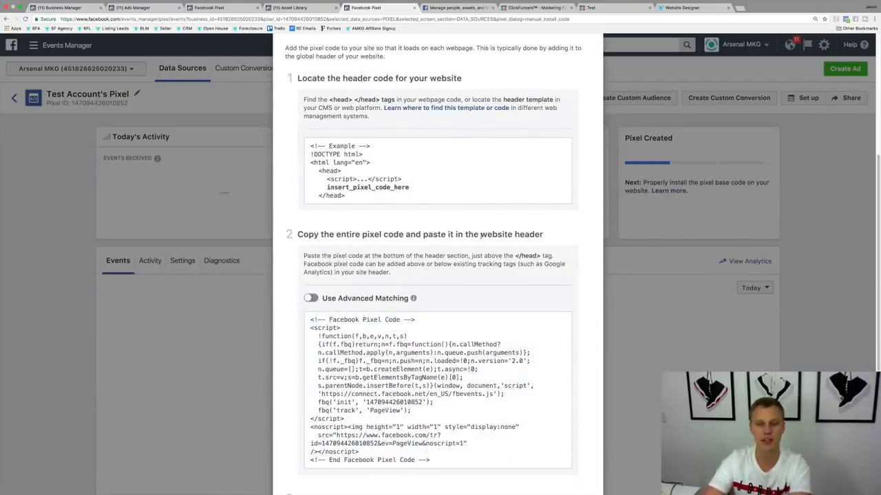
left_click(379, 384)
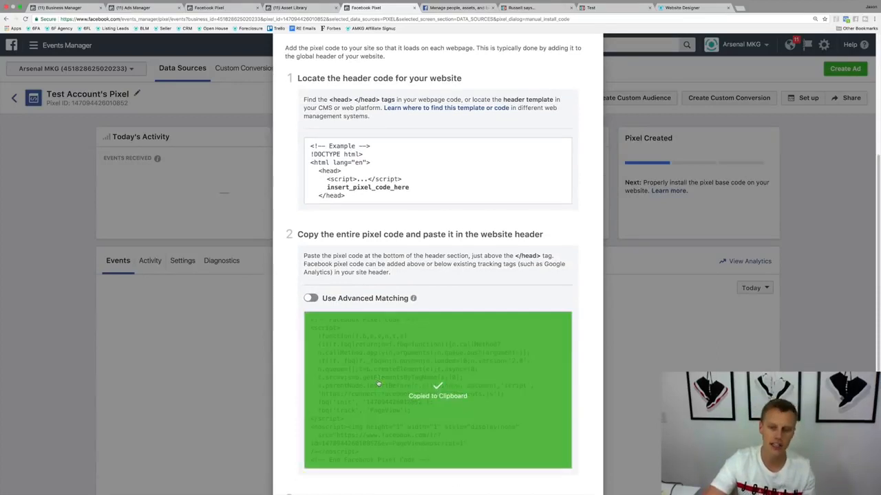